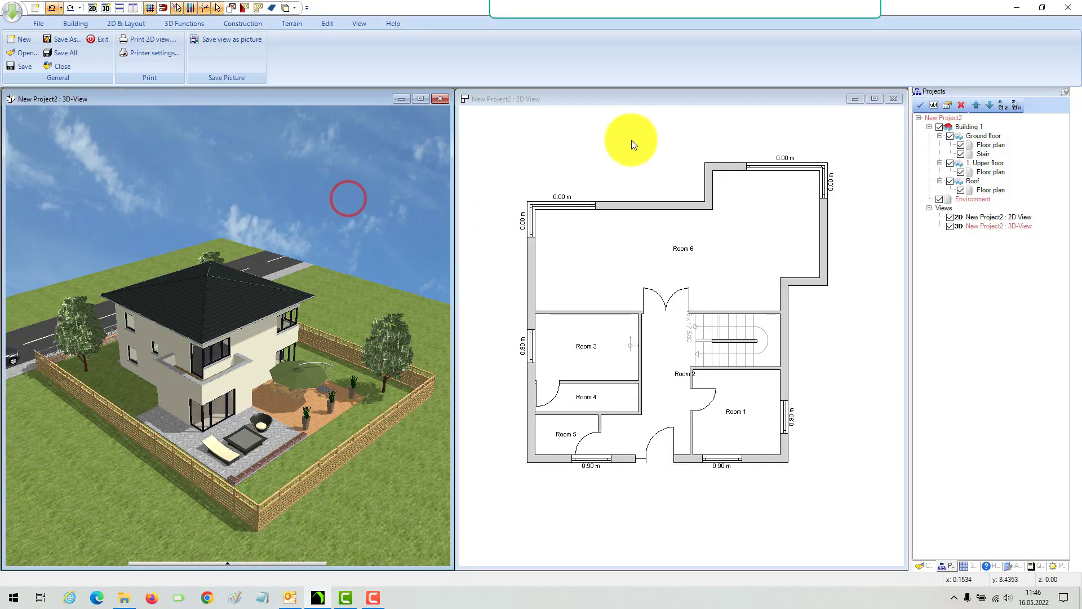
- Create a new layer named 'Furniture' under the Ground floor in the Projects tree
click(632, 139)
right_click(984, 136)
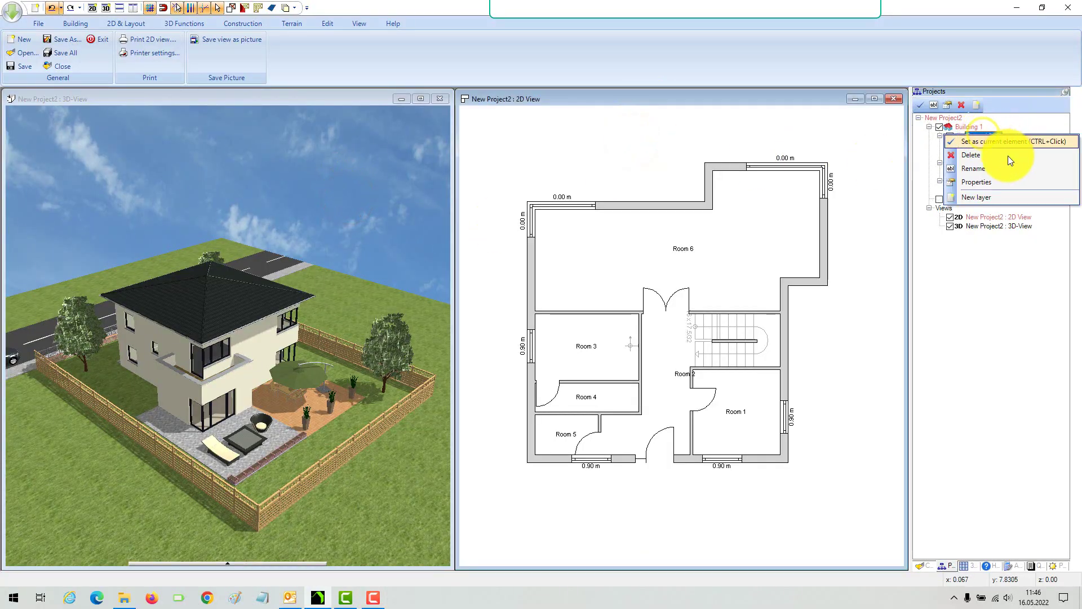
click(980, 195)
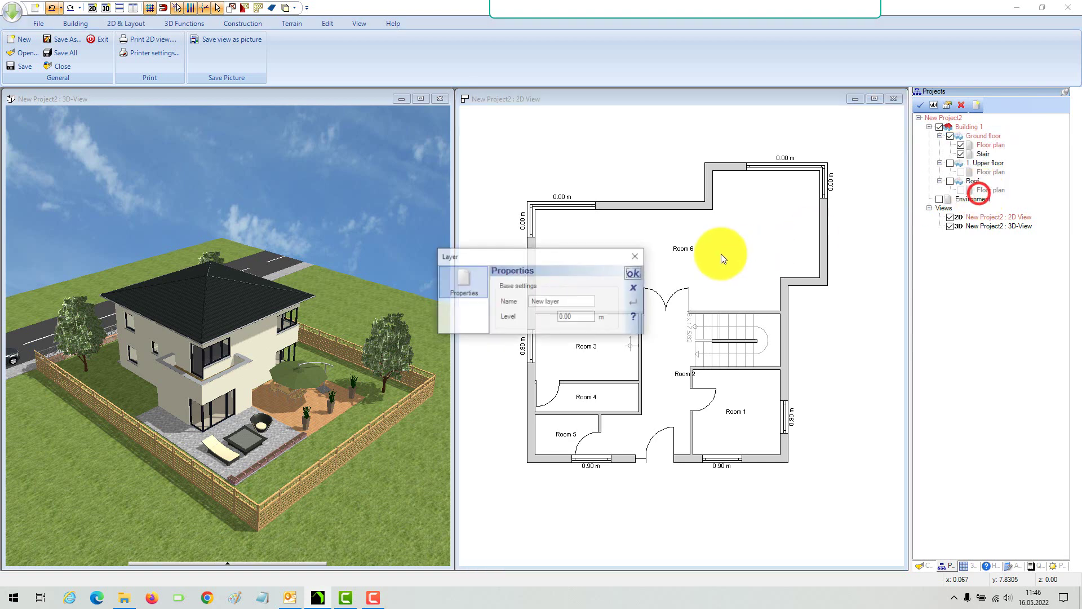
double_click(573, 303)
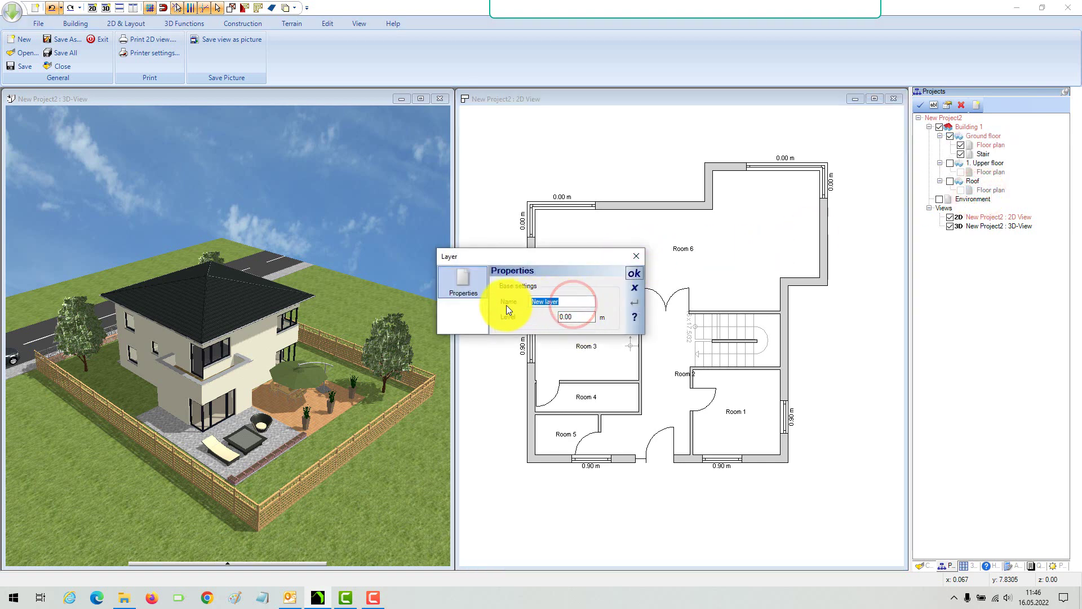
text(Fum)
text(itu)
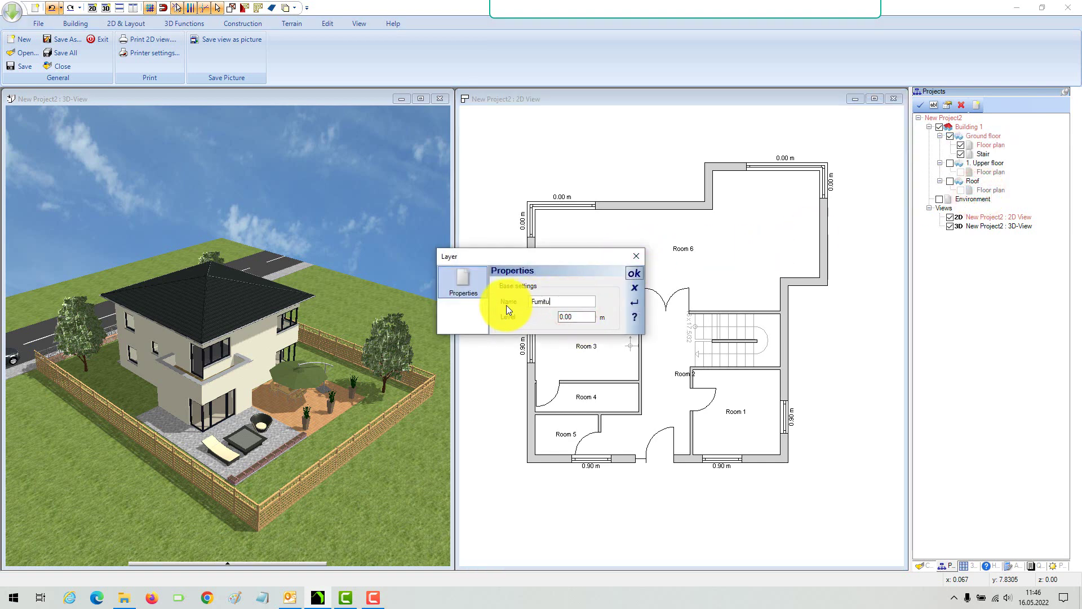
text(re)
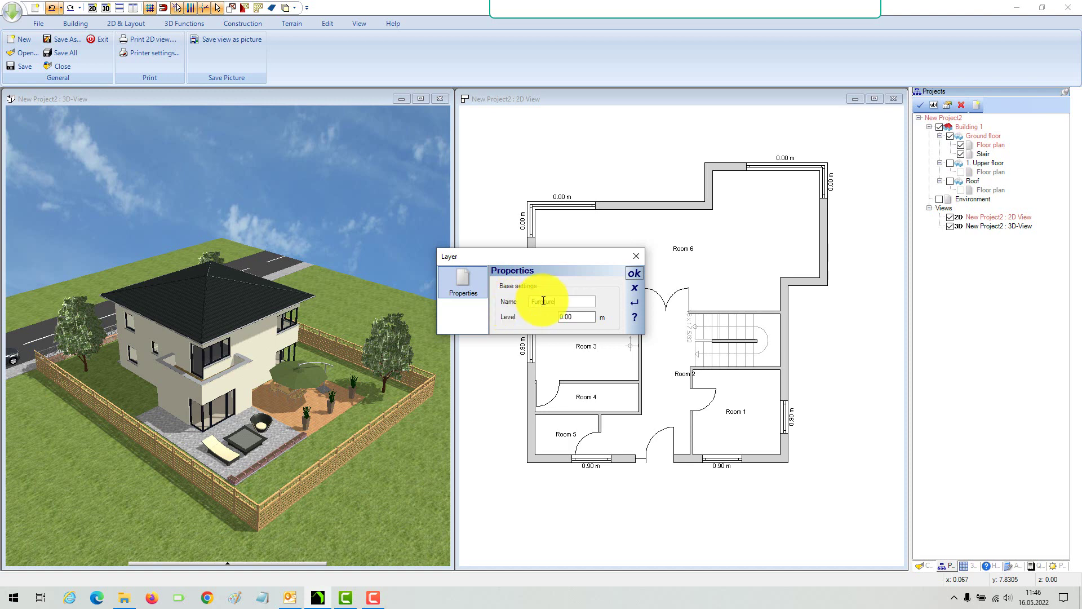
click(635, 273)
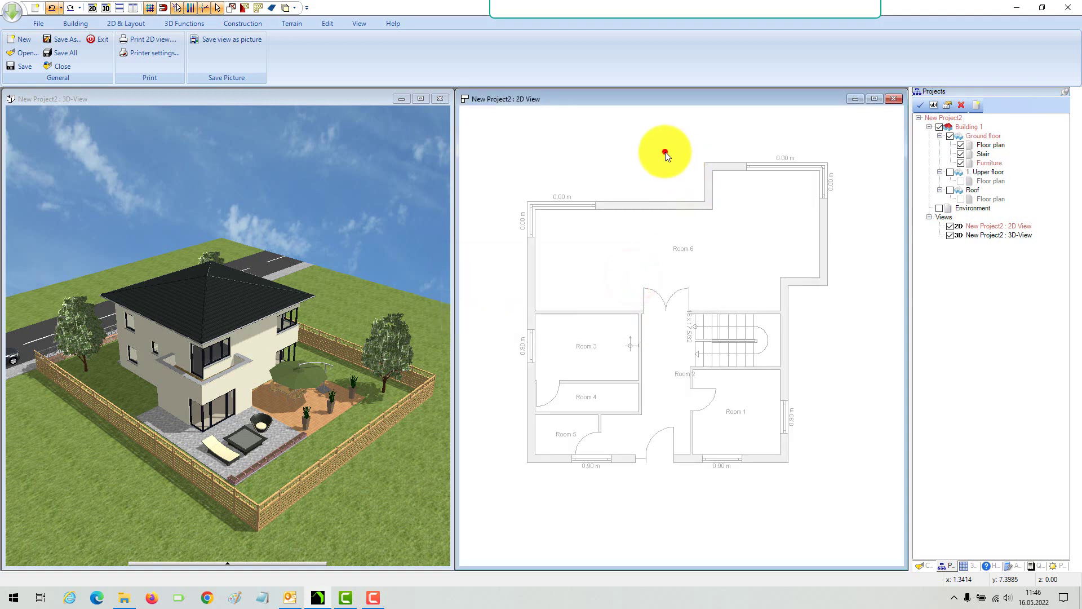
- Hide the Roof and 1. Upper floor, then tilt the 3D view down into the ground-floor rooms
click(338, 175)
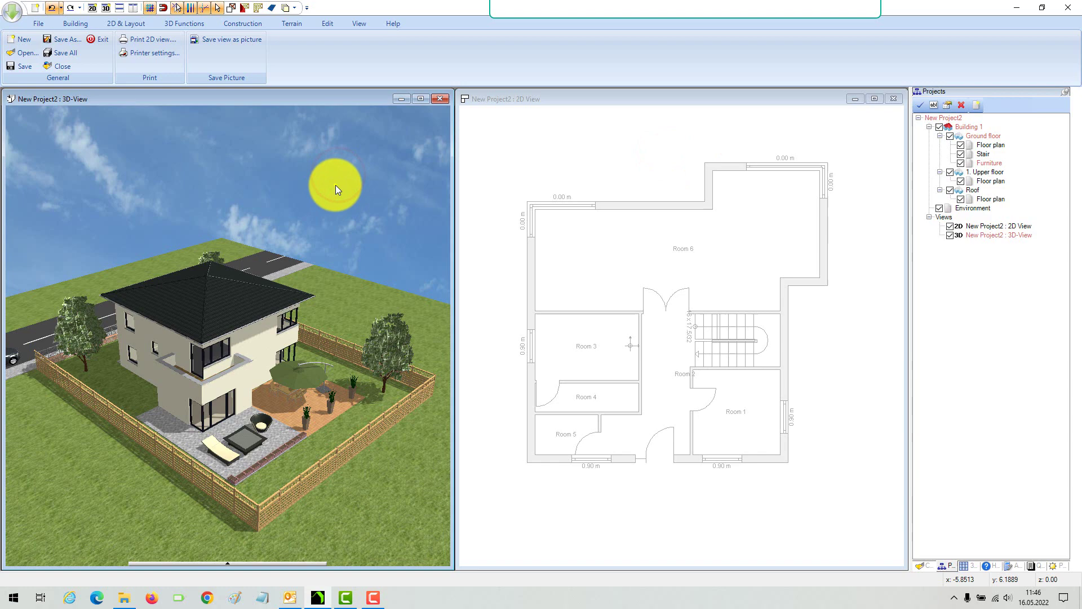
drag(336, 186, 356, 203)
click(950, 190)
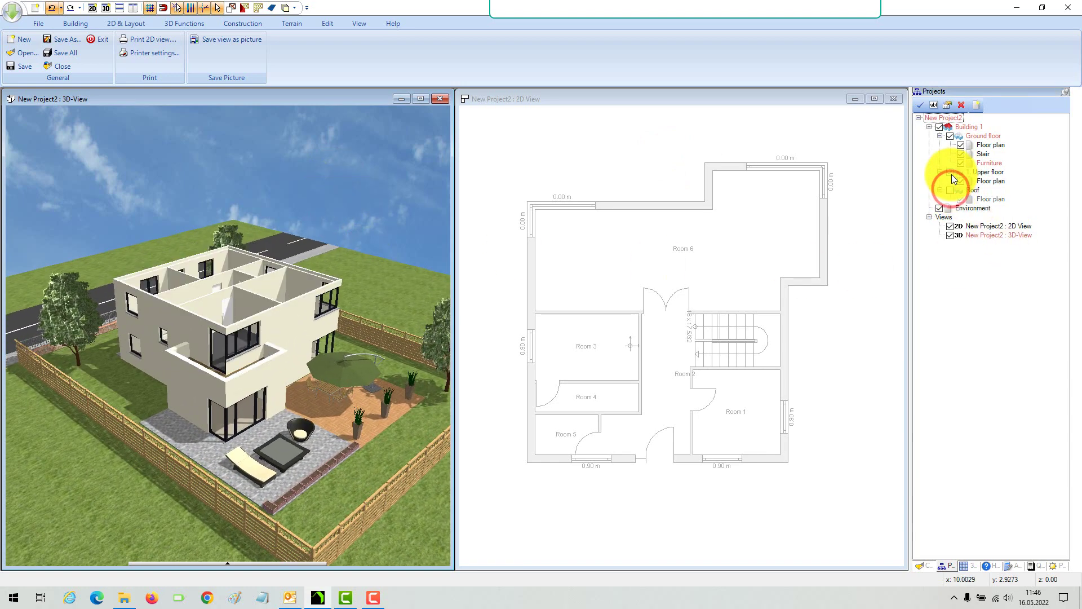
click(951, 172)
drag(370, 198, 392, 257)
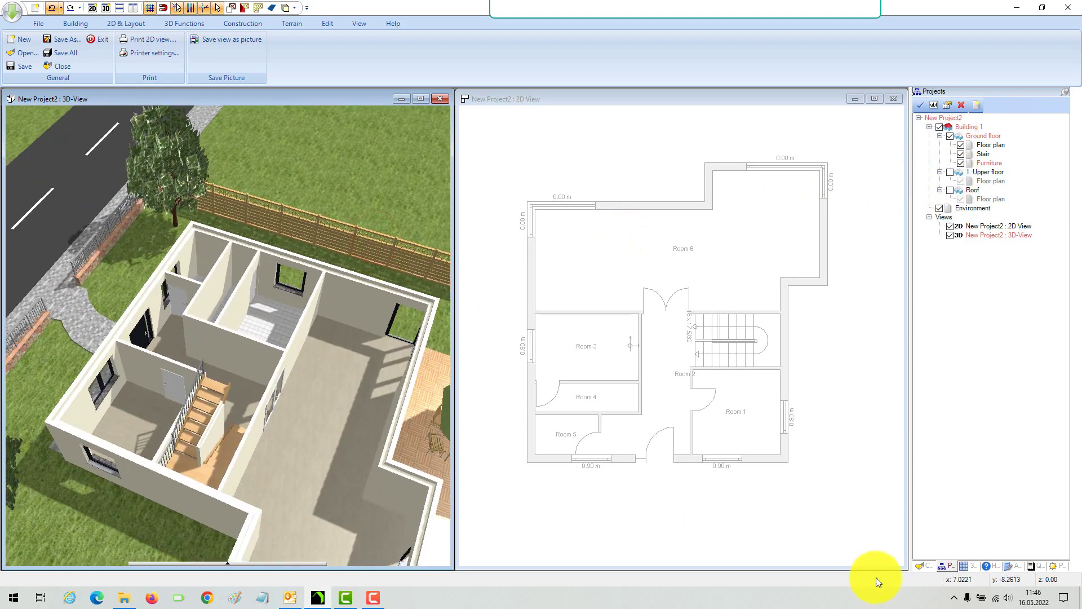
- Open the object catalog in icon view and enter the Interior category
click(927, 567)
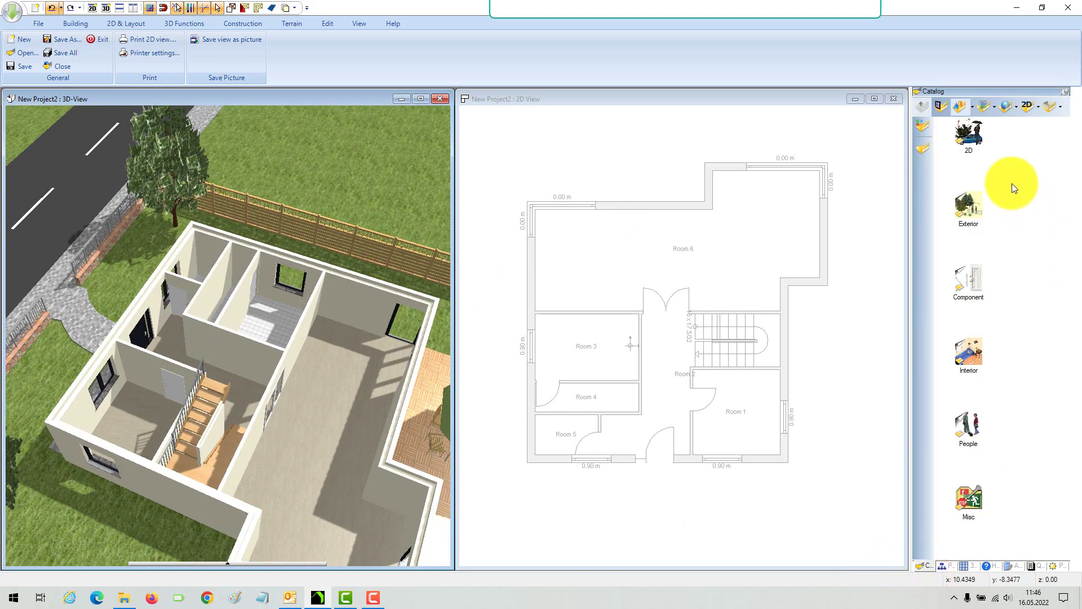
click(979, 107)
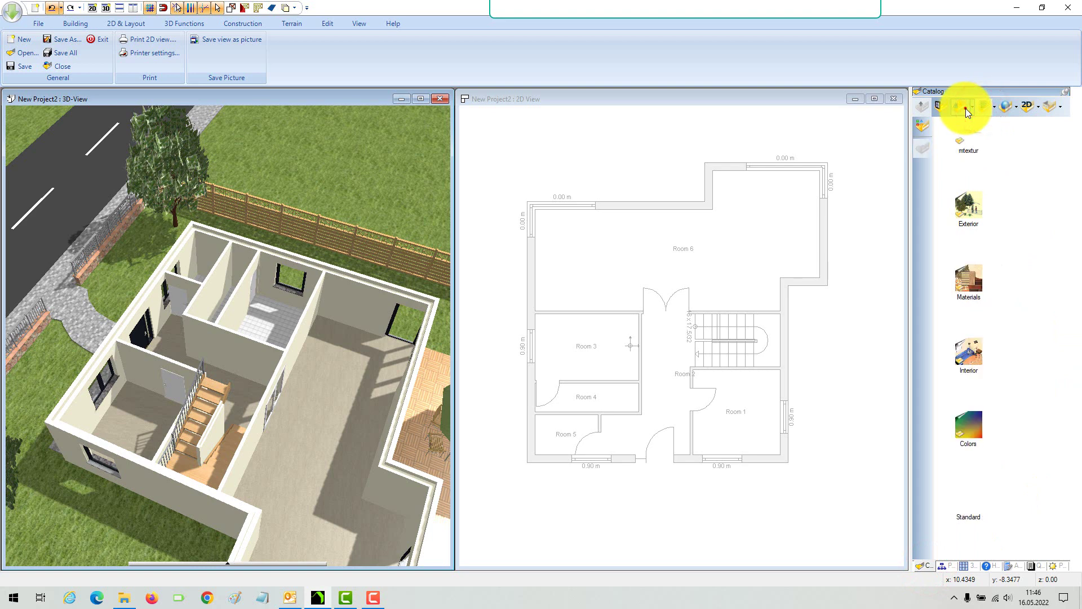
click(964, 107)
double_click(979, 368)
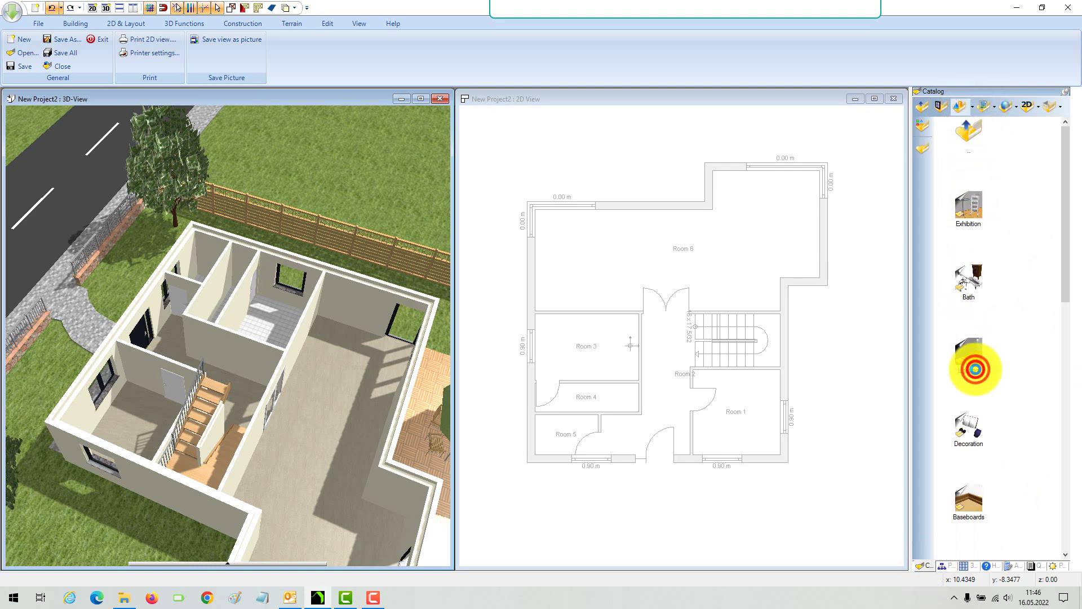
- Open Seats > RolfBenz and preview the Rolf Benz - 1600 sofa
scroll(980, 369, down, 3)
scroll(980, 370, down, 3)
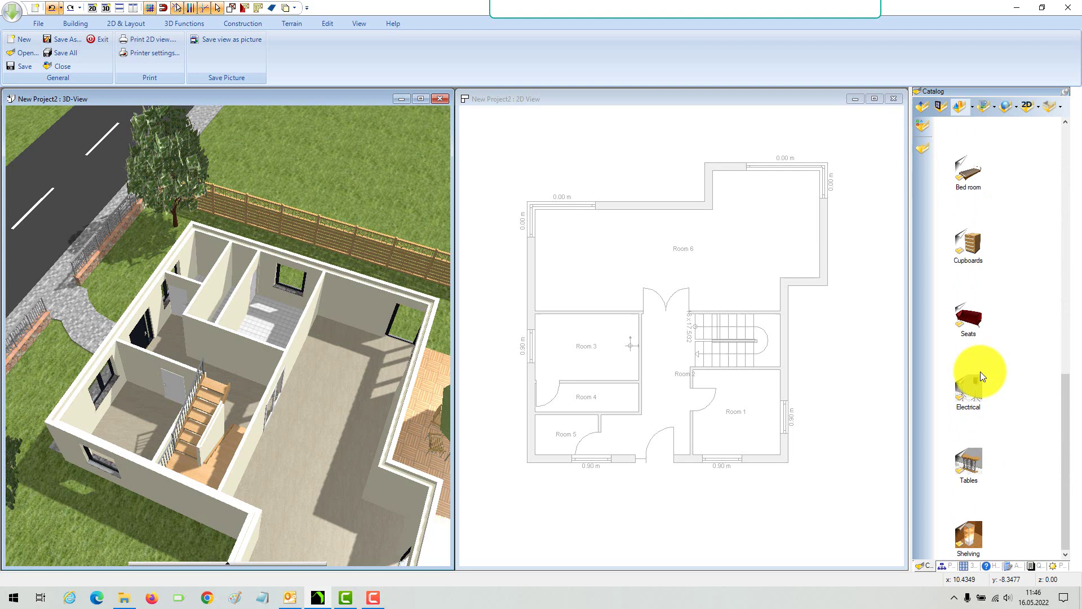
double_click(966, 319)
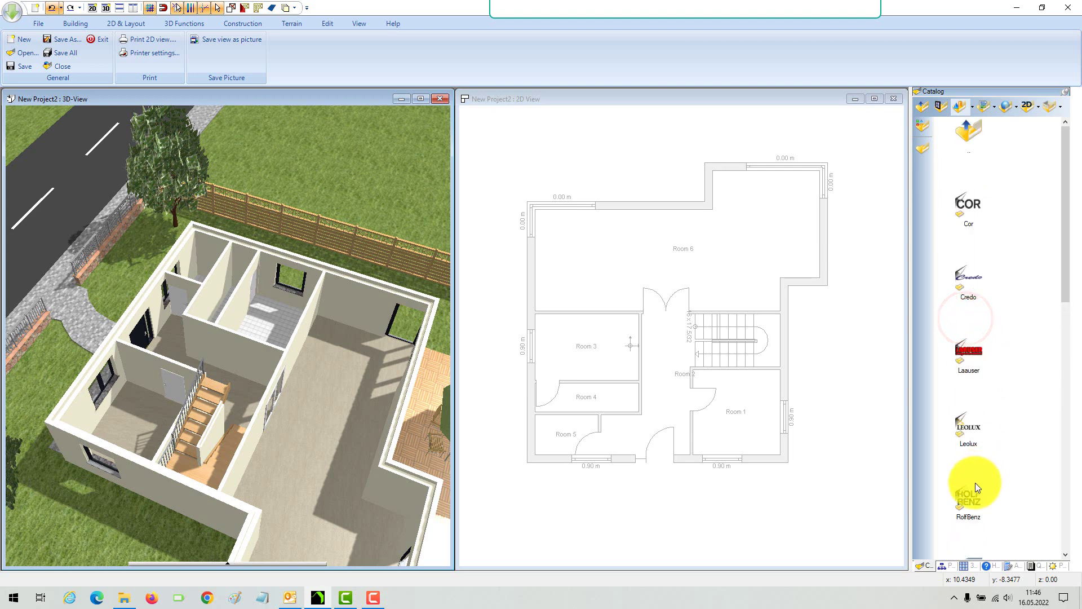
double_click(973, 505)
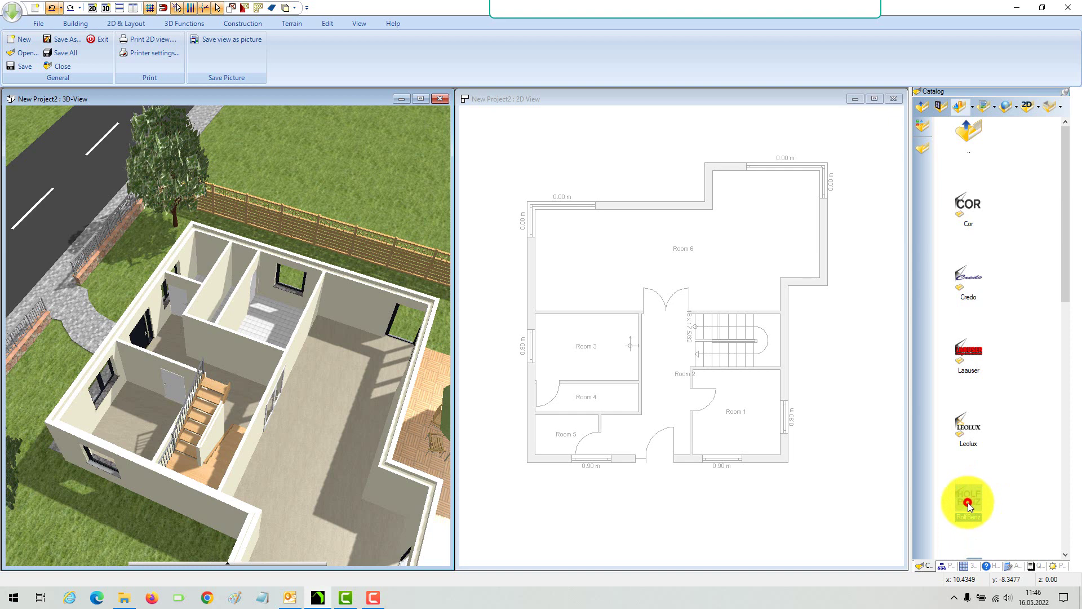
double_click(968, 502)
click(968, 212)
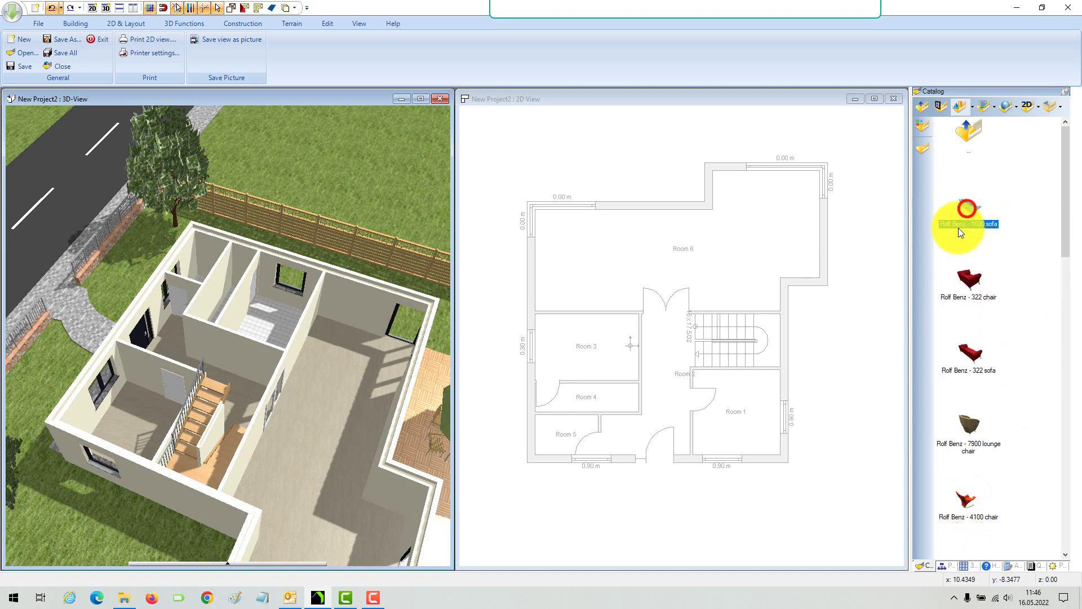
double_click(971, 211)
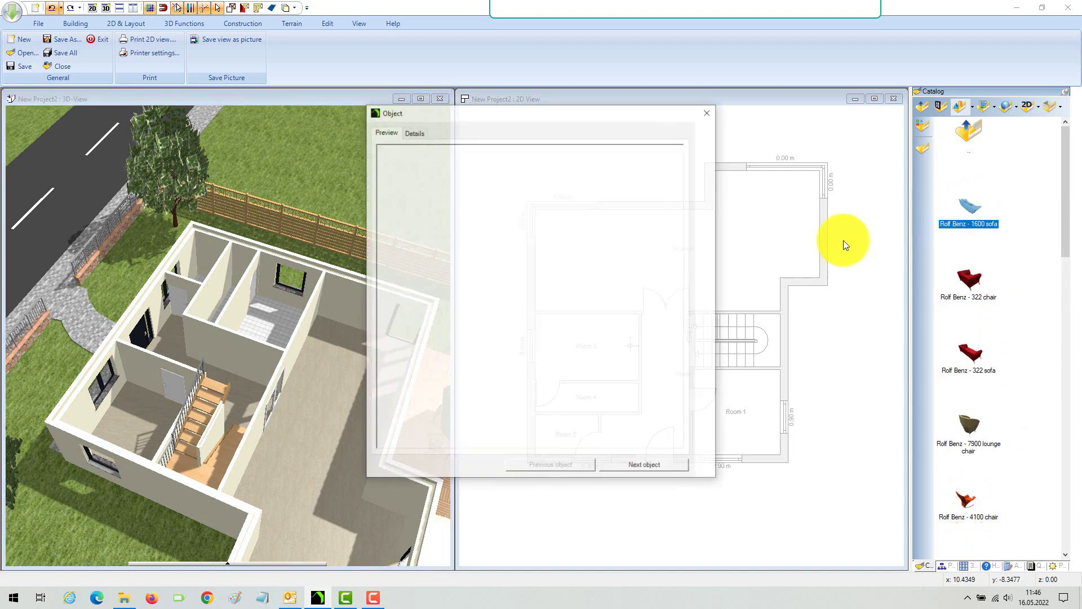
drag(638, 247, 633, 428)
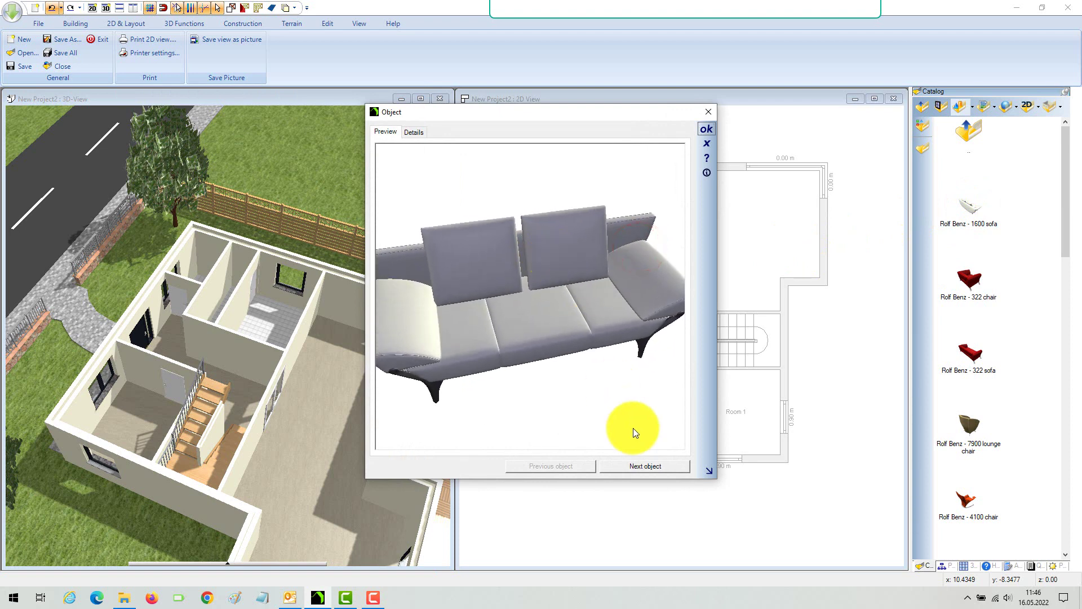
click(635, 467)
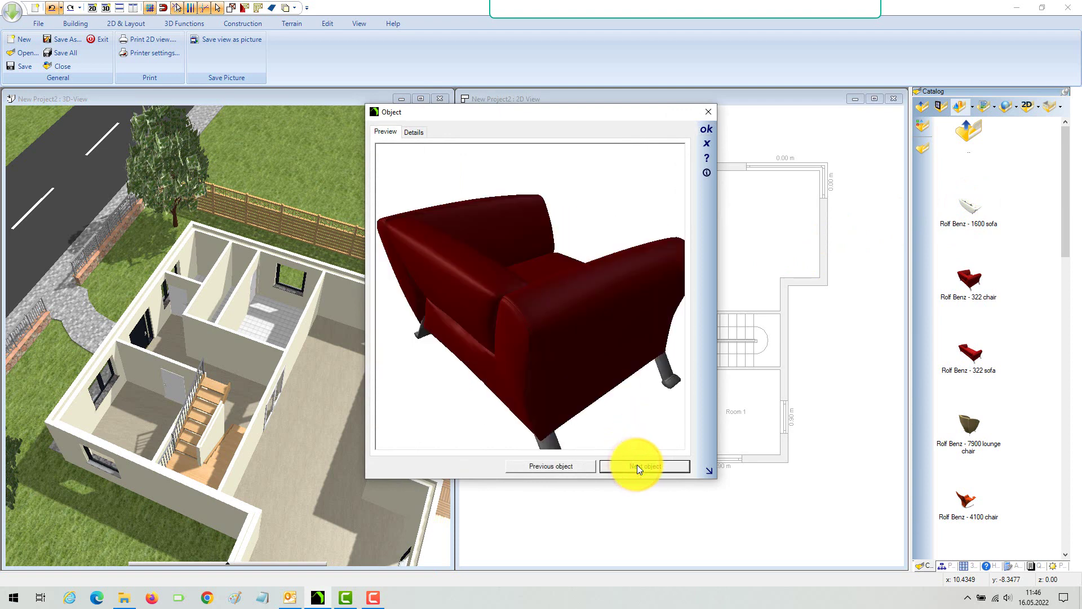
click(638, 464)
click(561, 467)
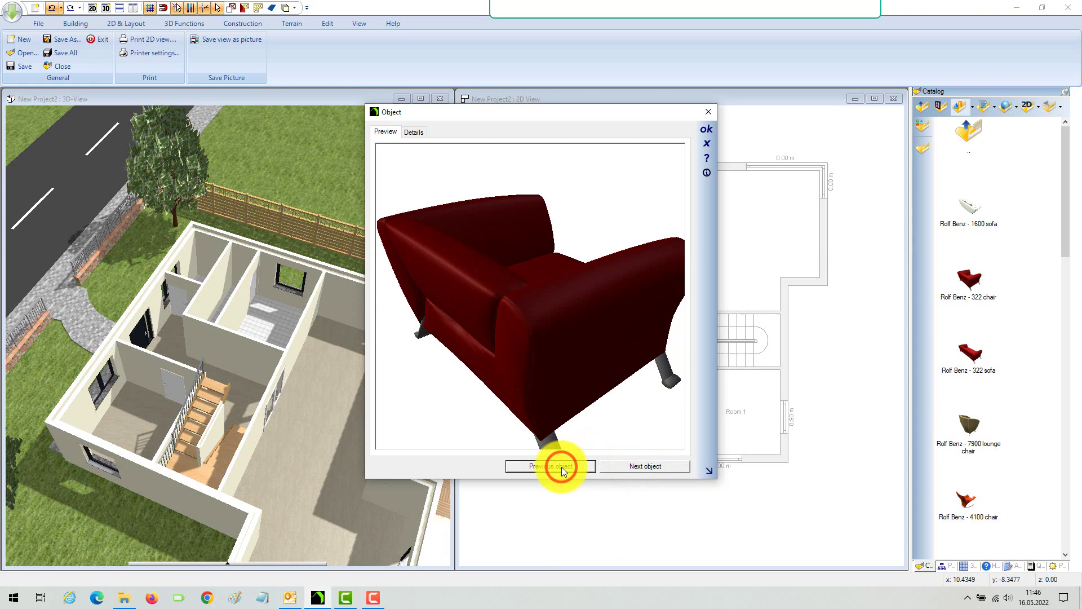
click(562, 467)
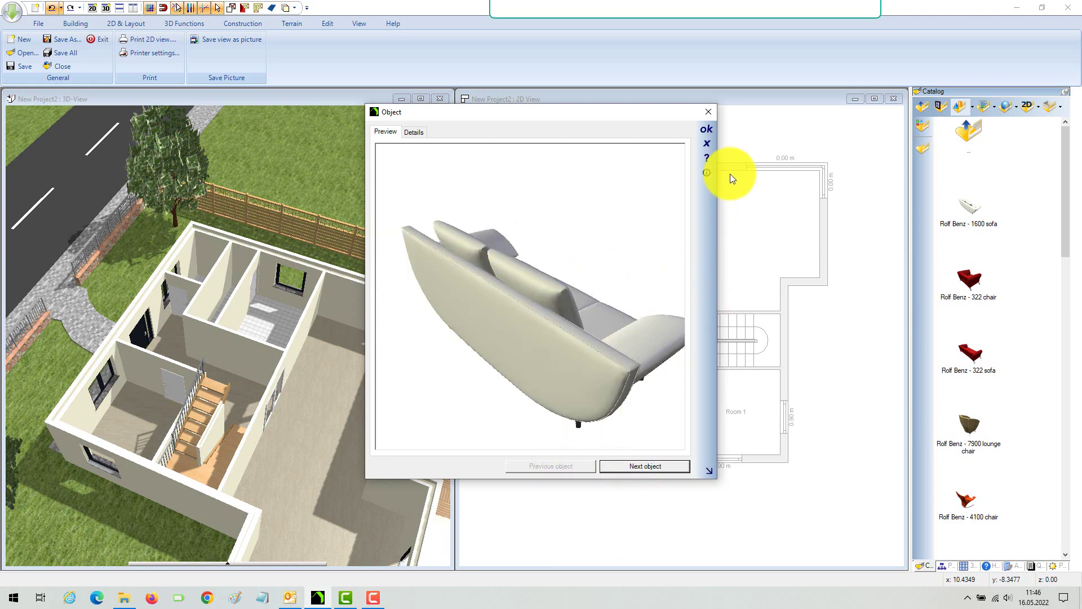
drag(648, 236, 617, 237)
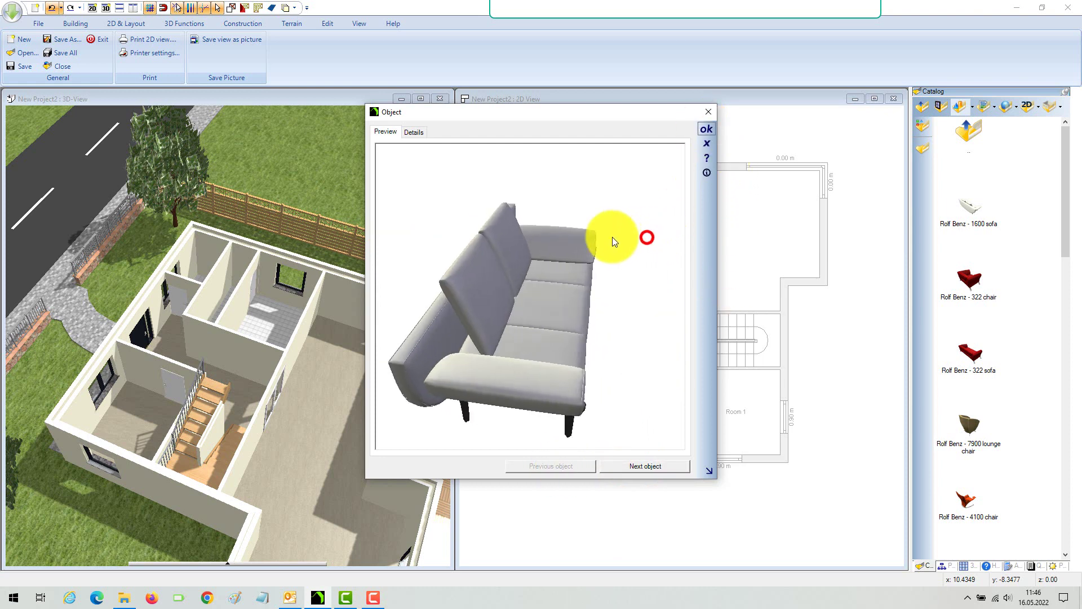
click(413, 133)
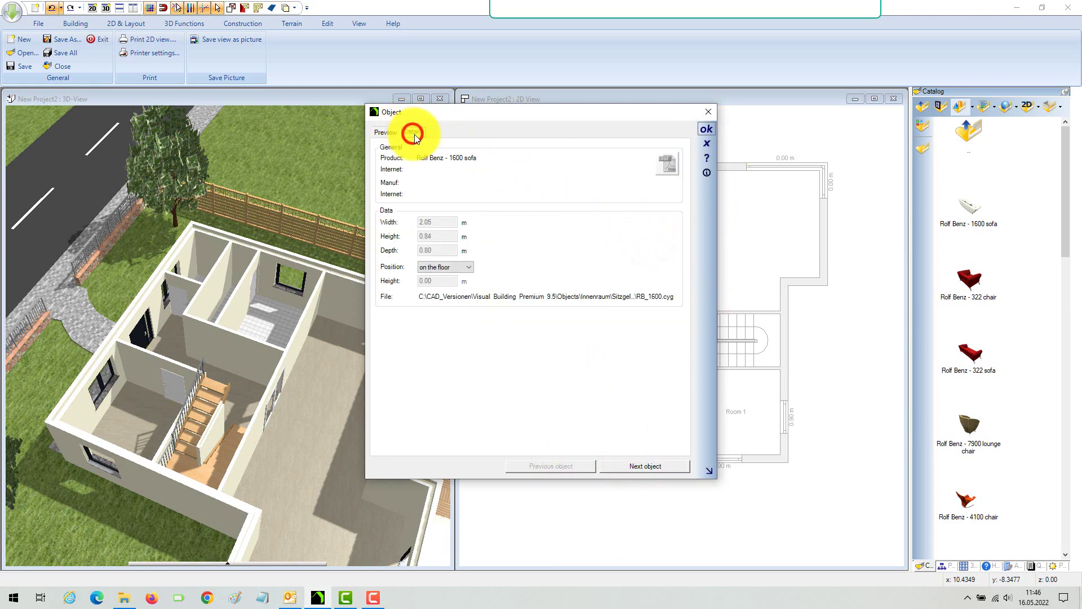
- Drag the Rolf Benz - 1600 sofa from the catalog into the house's large room
click(708, 132)
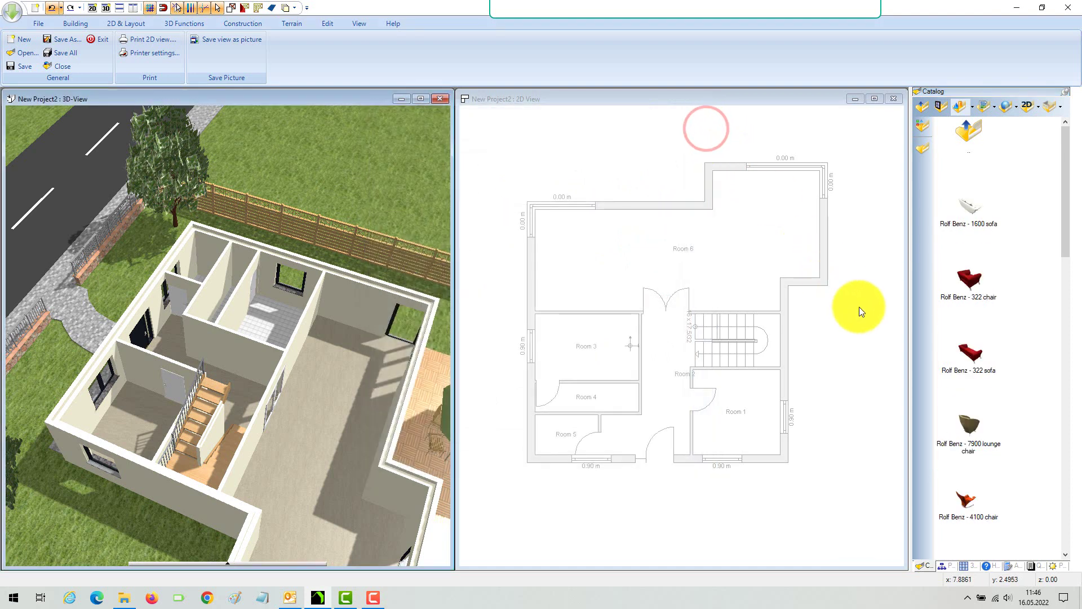
click(975, 212)
drag(979, 212, 354, 356)
scroll(351, 356, up, 5)
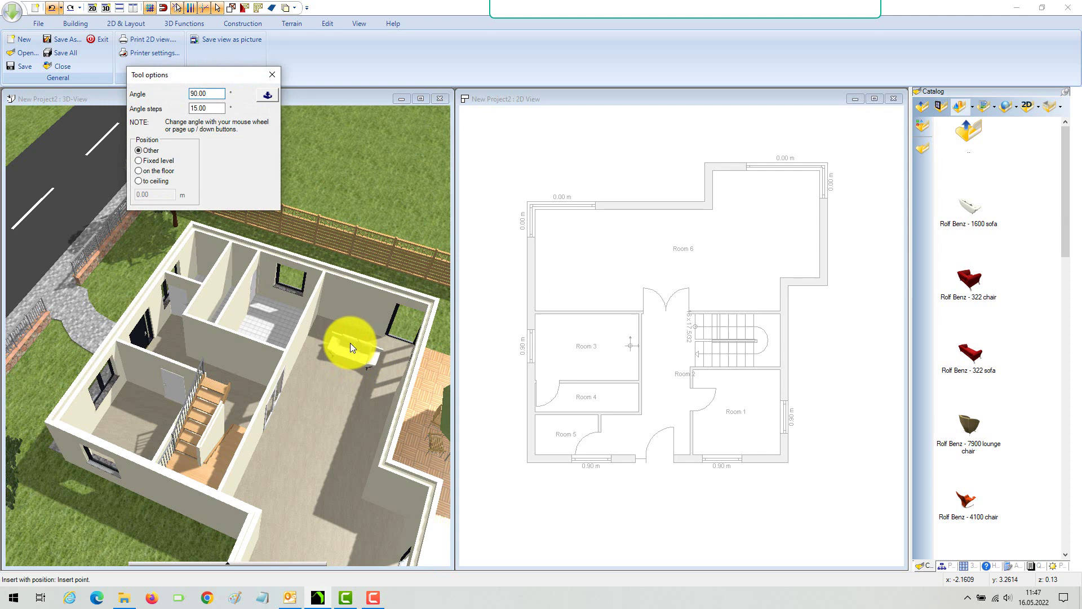
click(349, 341)
- Place the sofa, rotated 90°, against Room 6's left wall and quit the insert tool
click(551, 269)
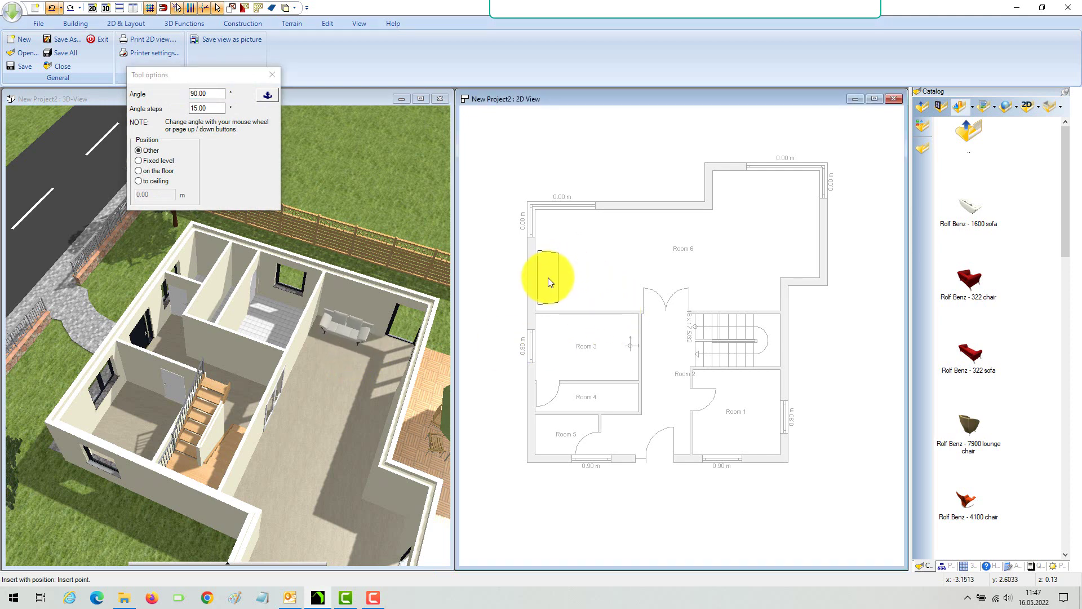
click(548, 278)
right_click(591, 256)
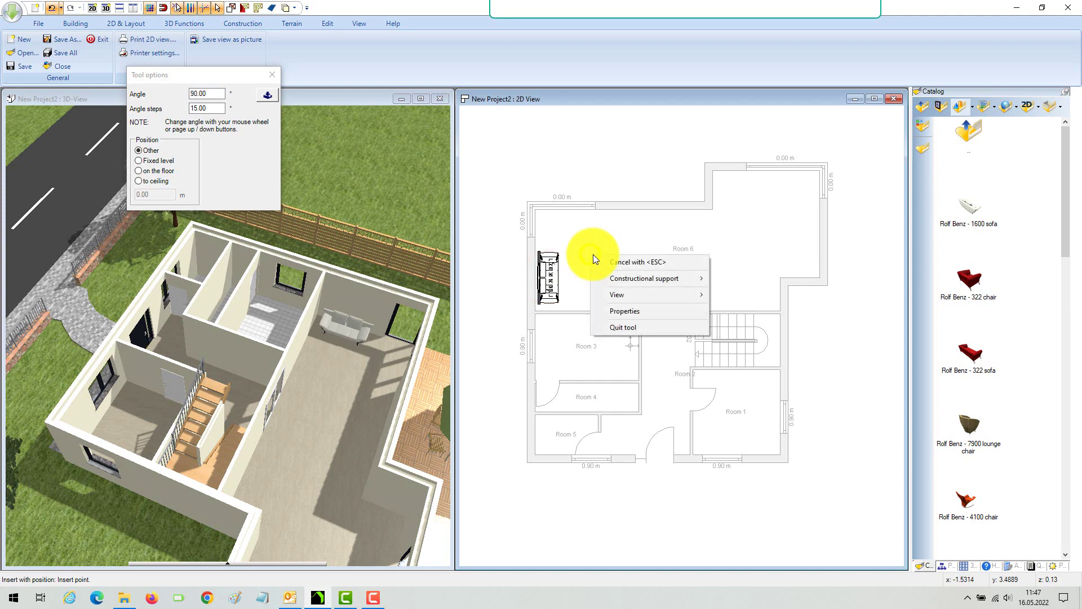
click(632, 327)
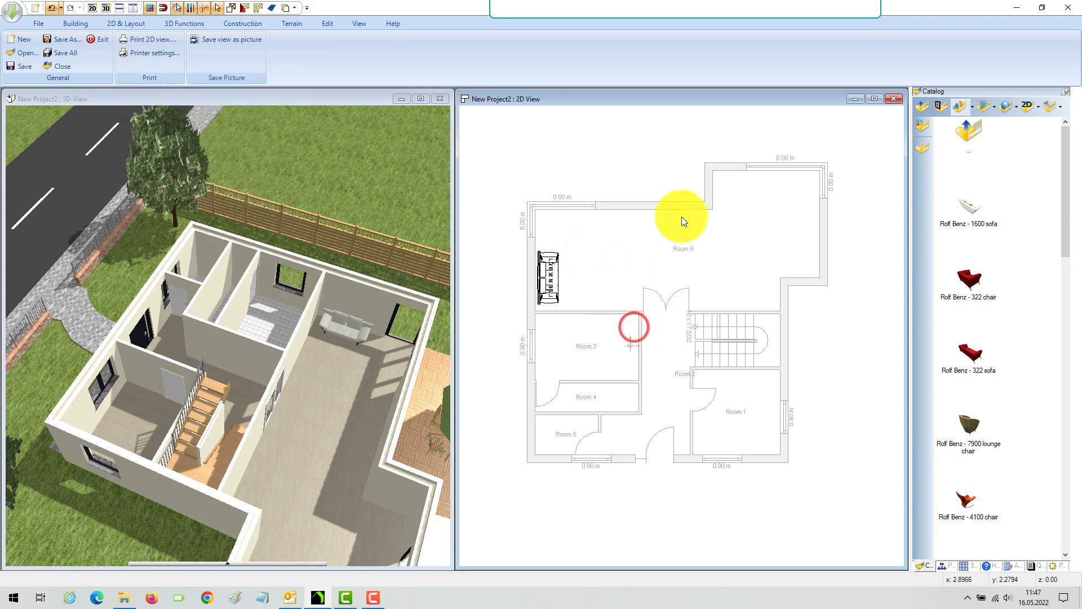
click(644, 161)
- Browse the catalog to Interior > Cupboards > Floetotto
click(976, 129)
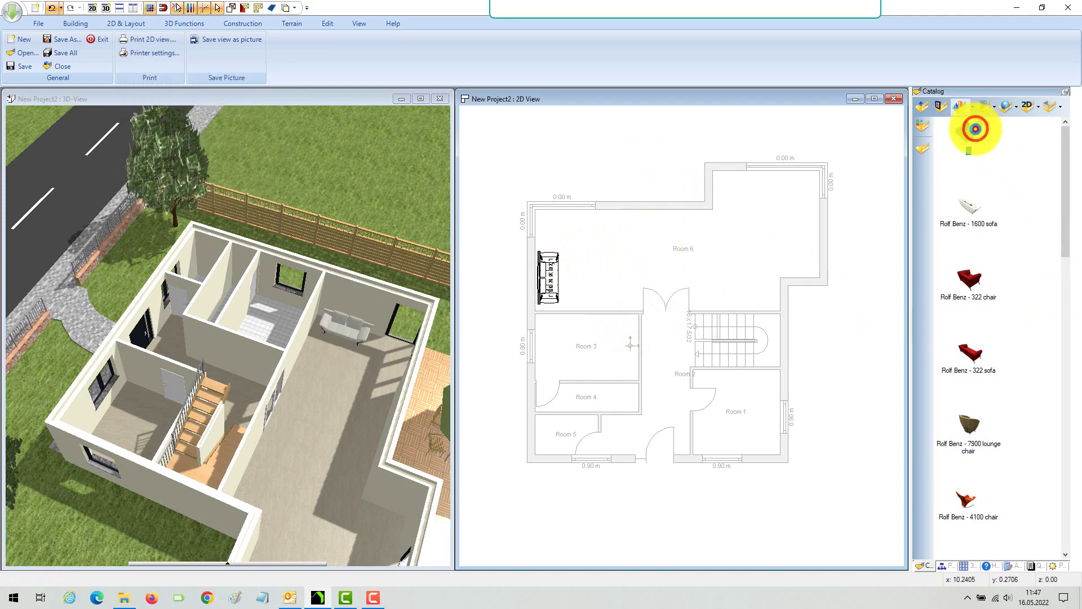
scroll(1009, 442, down, 5)
scroll(1003, 456, down, 2)
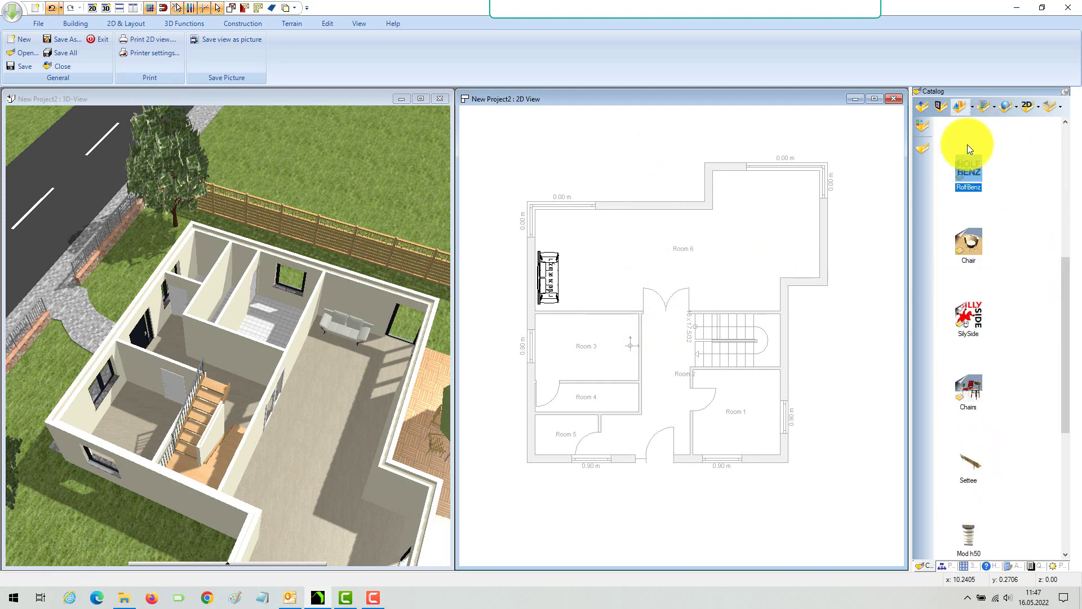
click(928, 108)
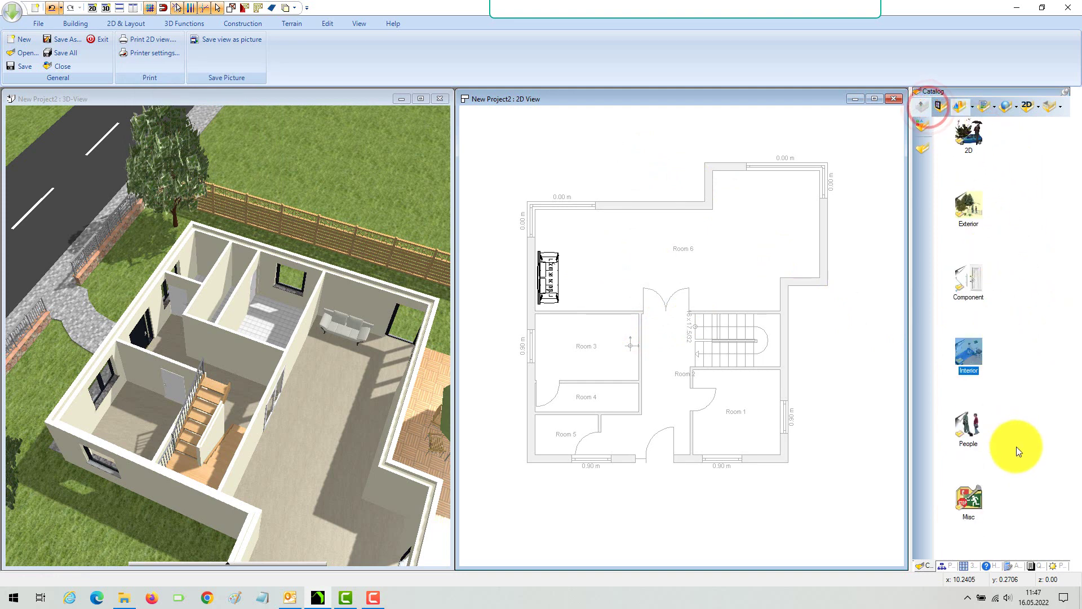
double_click(977, 354)
scroll(994, 434, down, 5)
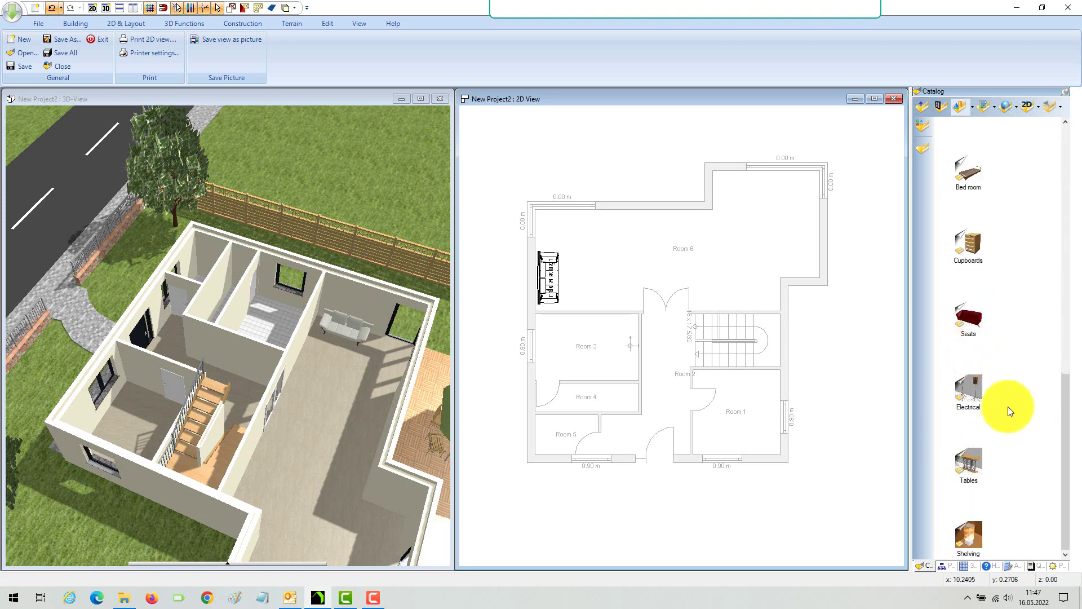
double_click(968, 248)
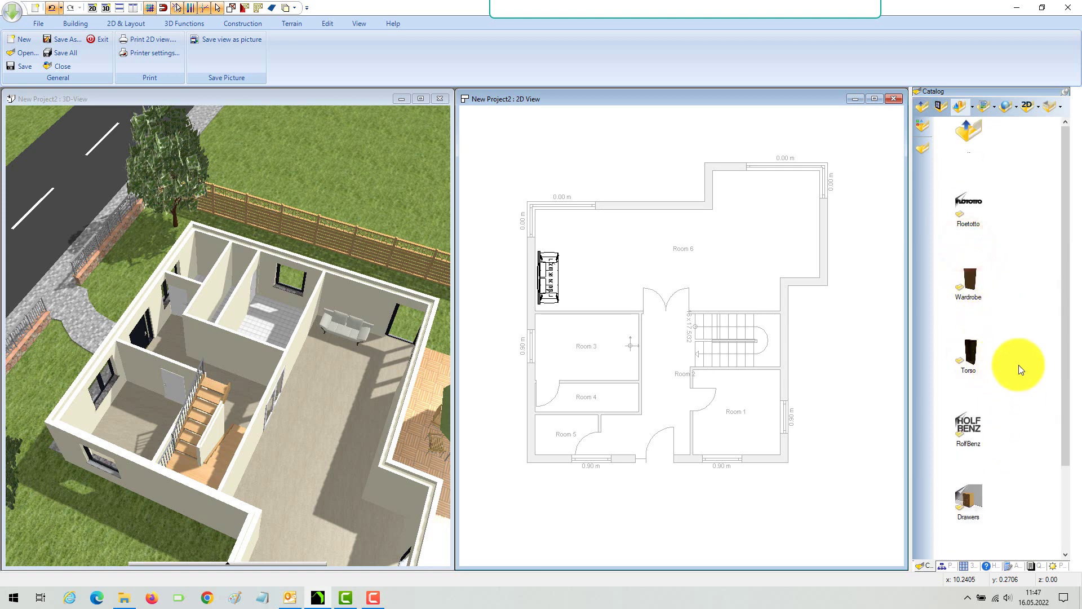
double_click(965, 213)
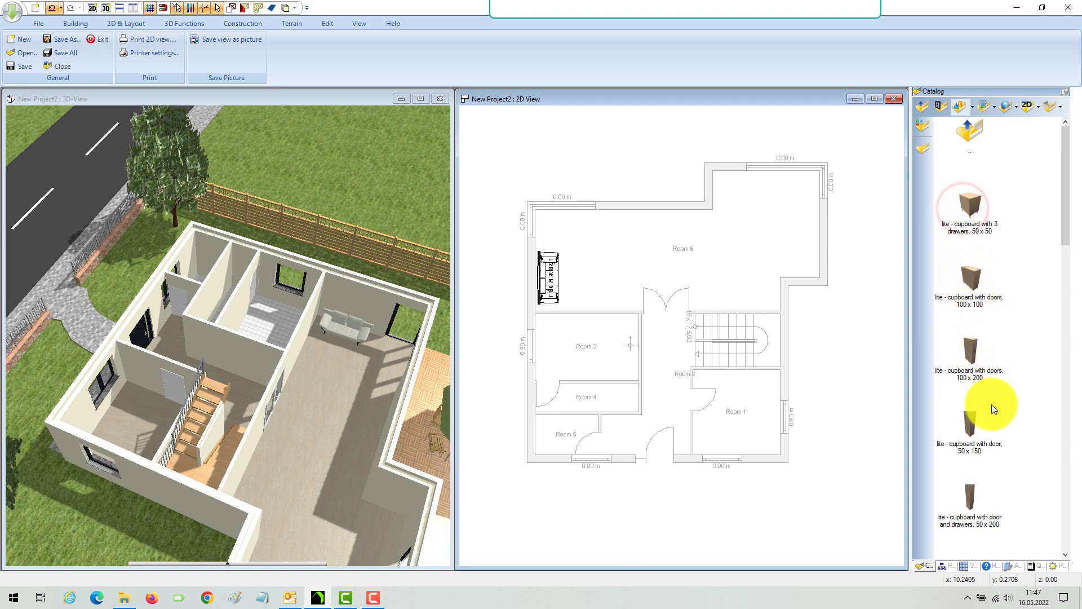
scroll(993, 404, down, 3)
- Place the 'lite - cupboard with doors, 100 x 100' in Room 6 beside the sofa, then quit the tool
drag(974, 172, 612, 299)
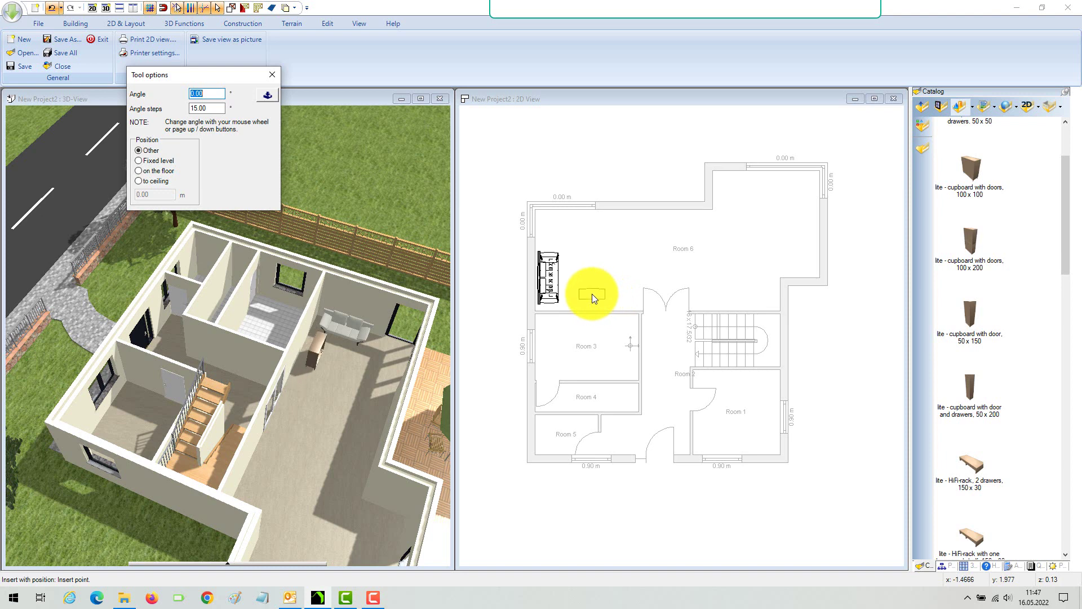
click(592, 294)
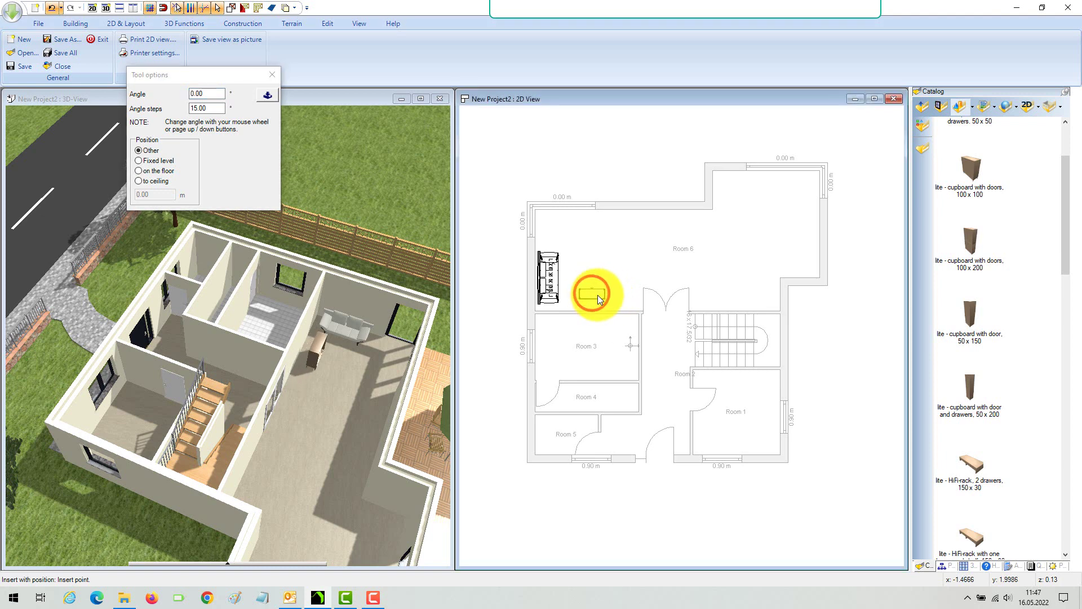
right_click(613, 258)
click(636, 325)
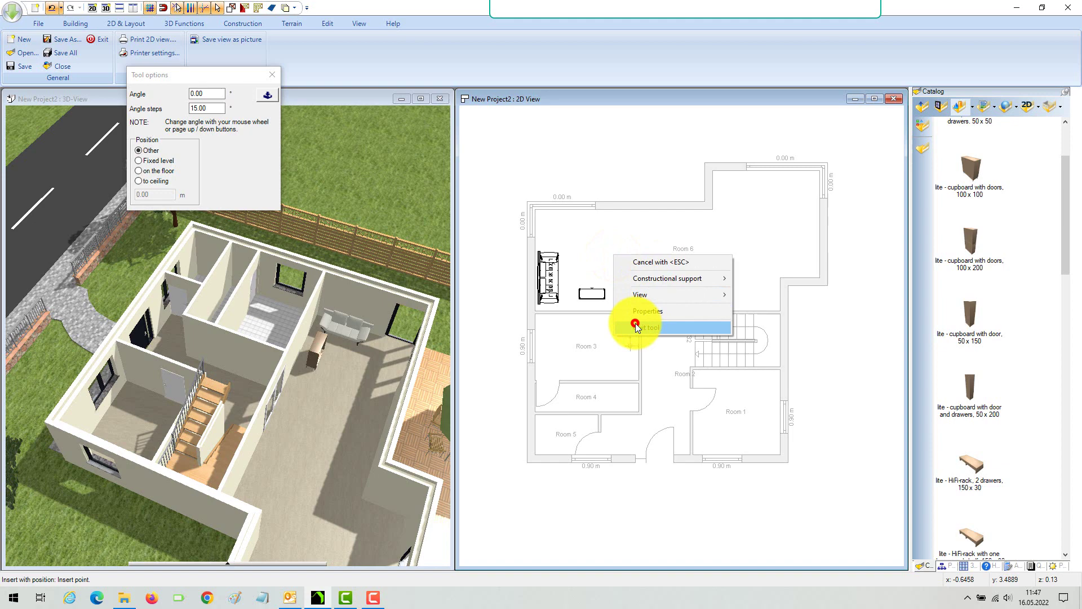
click(359, 234)
- Select the cupboard and move it by its corner reference point flush against the Room 6/Room 3 wall
mouse_move(359, 234)
mouse_down()
mouse_move(373, 237)
mouse_move(344, 226)
mouse_move(350, 263)
mouse_move(334, 217)
mouse_move(332, 283)
mouse_up()
click(331, 287)
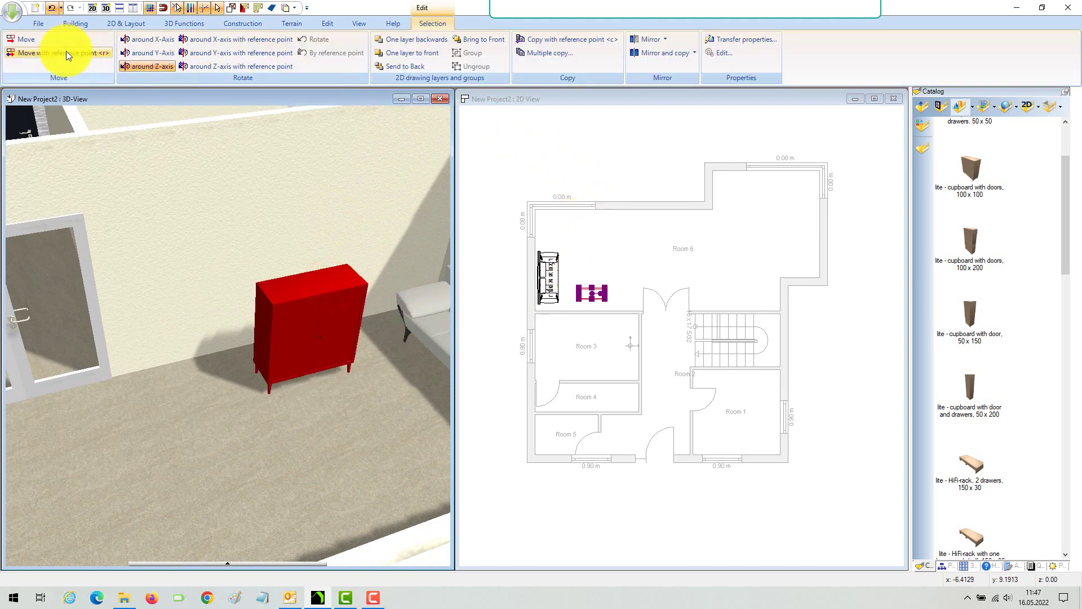
click(513, 99)
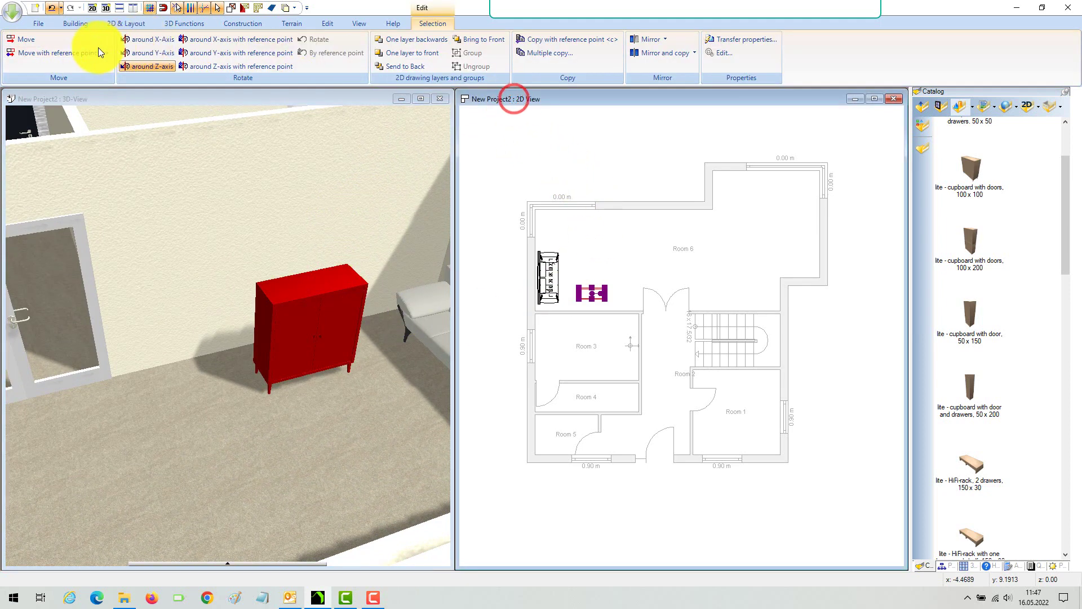
click(91, 52)
click(567, 303)
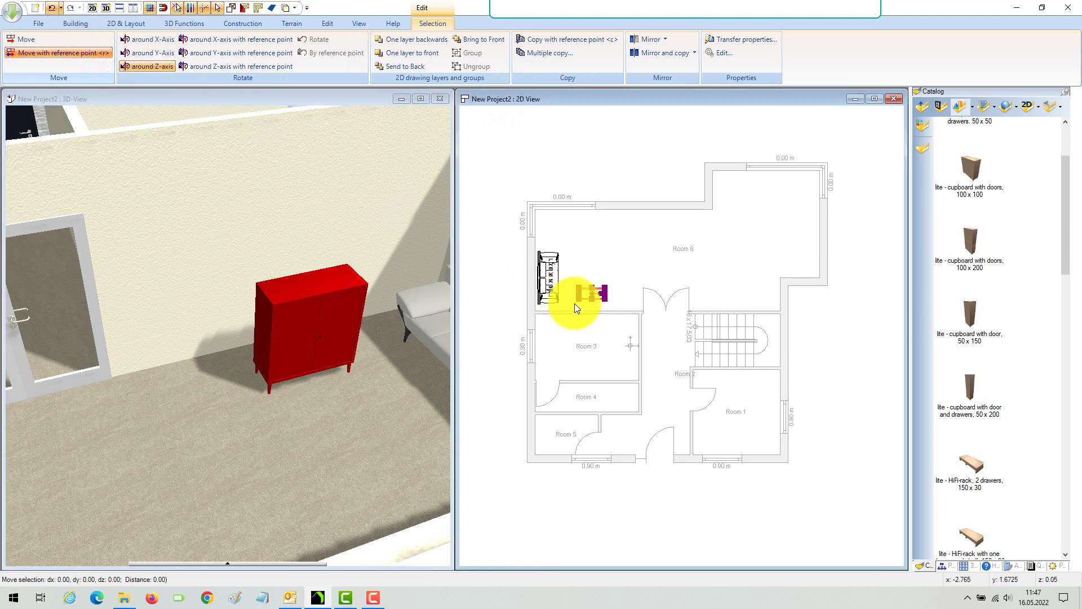
scroll(585, 303, up, 3)
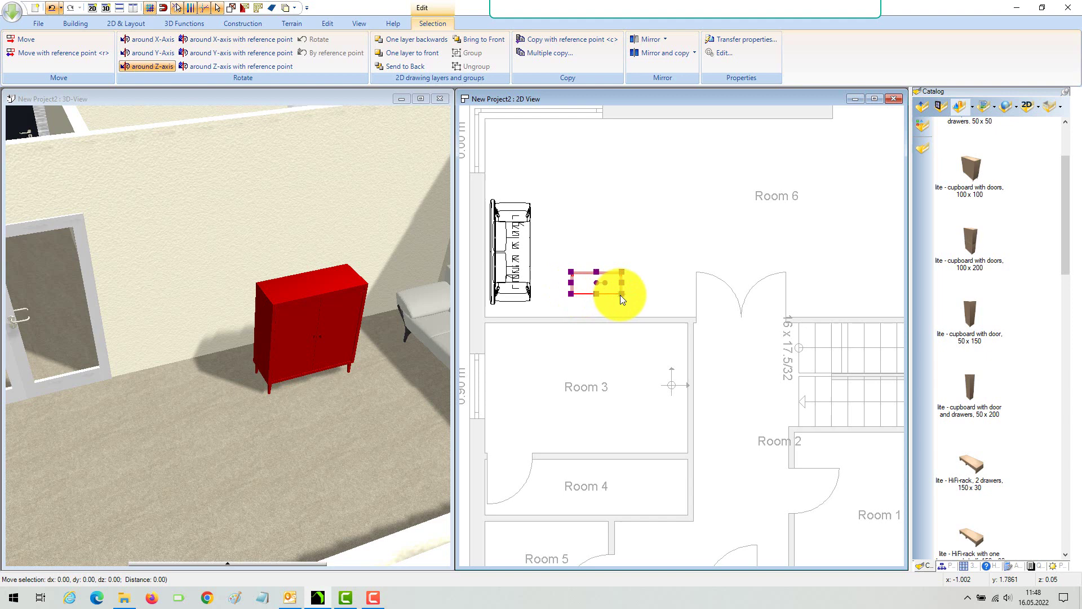
scroll(620, 296, up, 5)
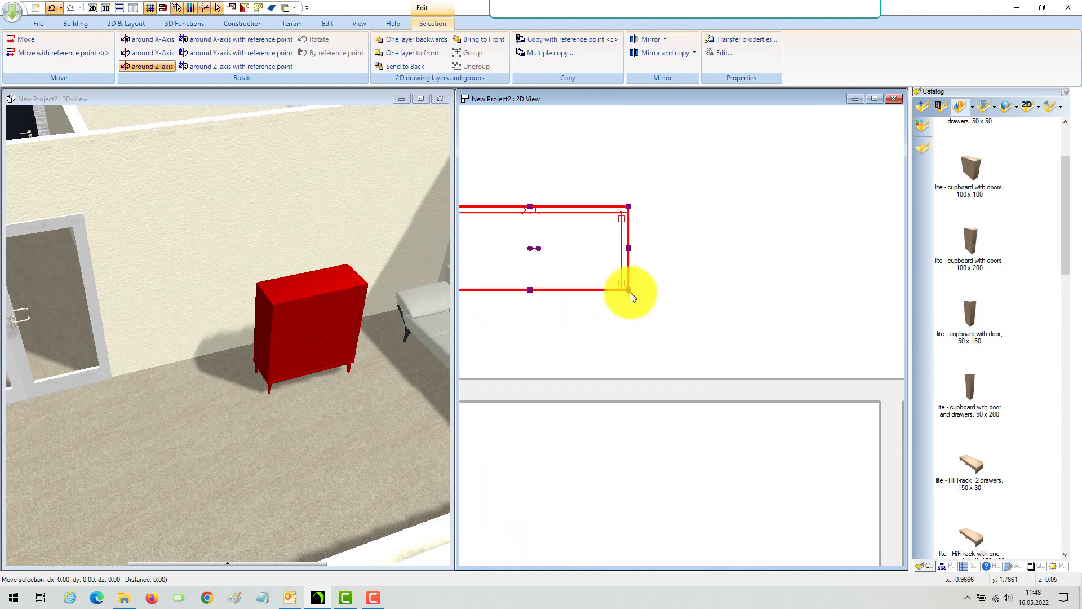
click(632, 293)
scroll(671, 342, down, 3)
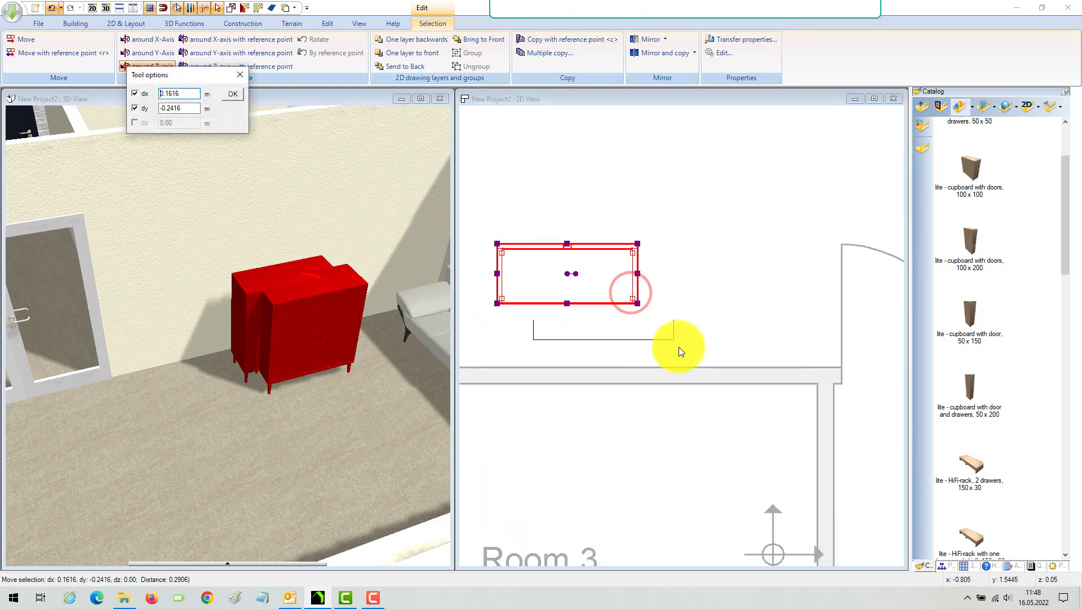
click(656, 368)
click(314, 96)
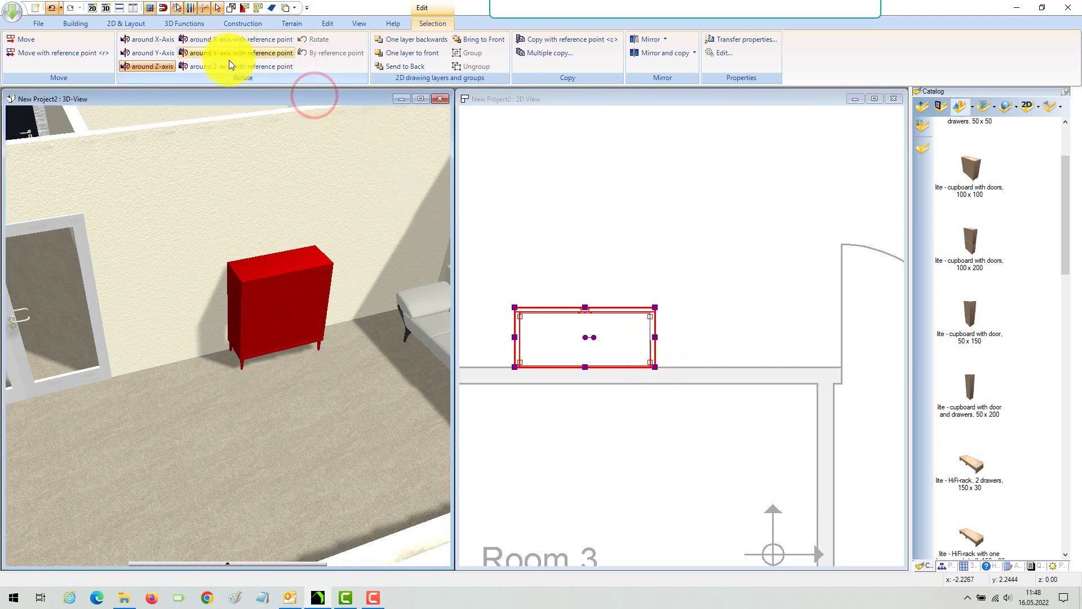
click(152, 66)
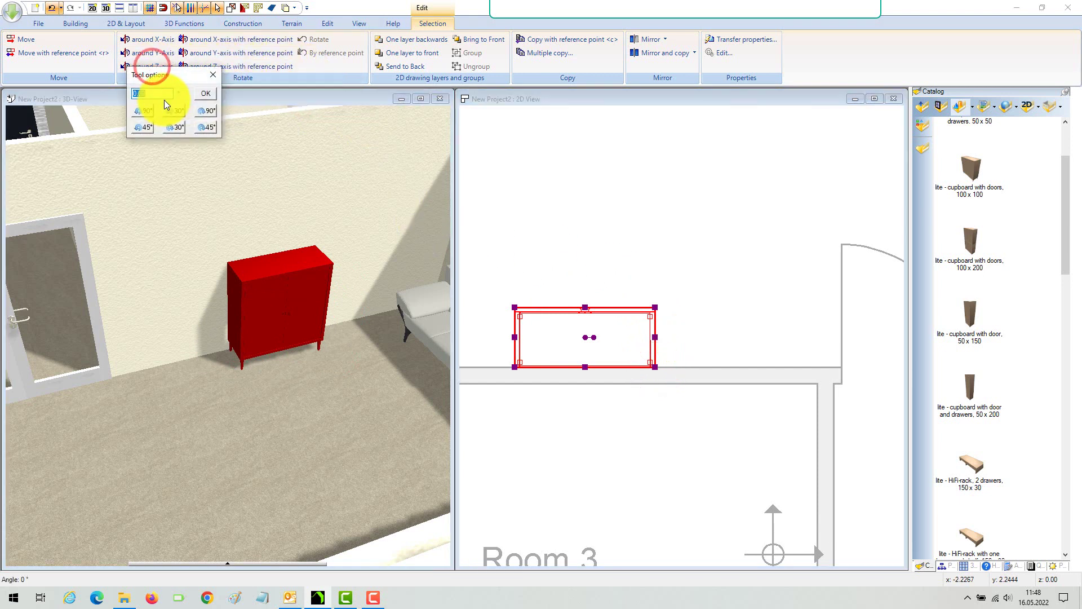
click(143, 112)
click(144, 112)
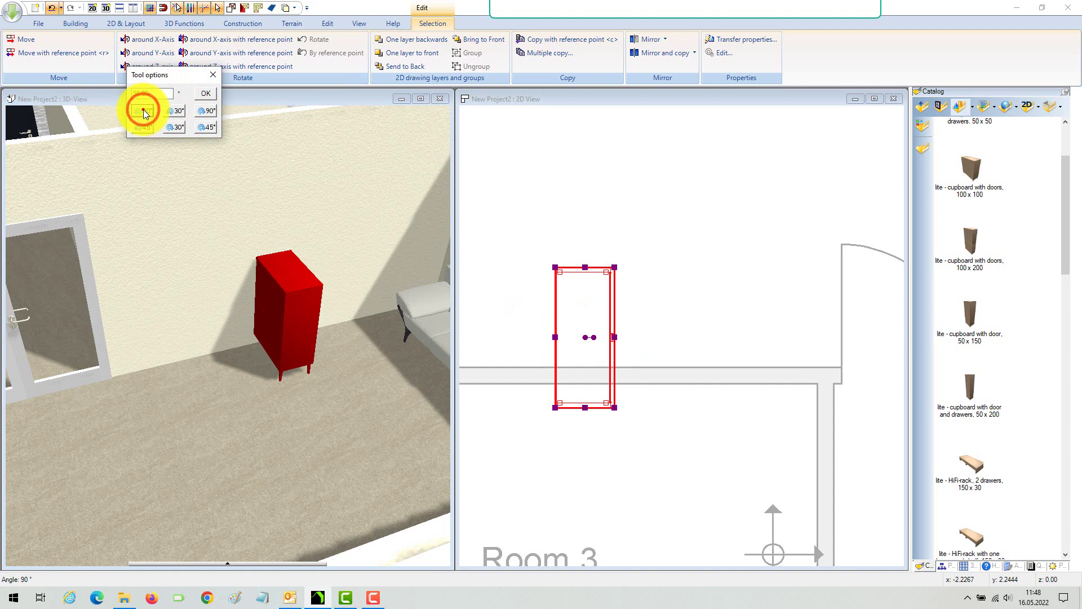
click(143, 110)
click(142, 111)
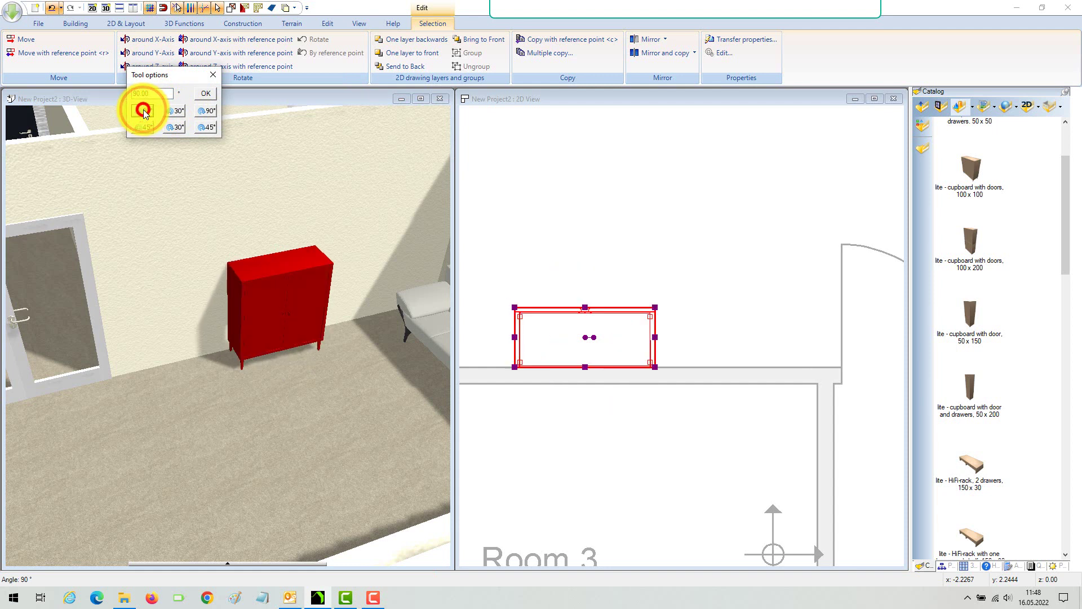
click(213, 75)
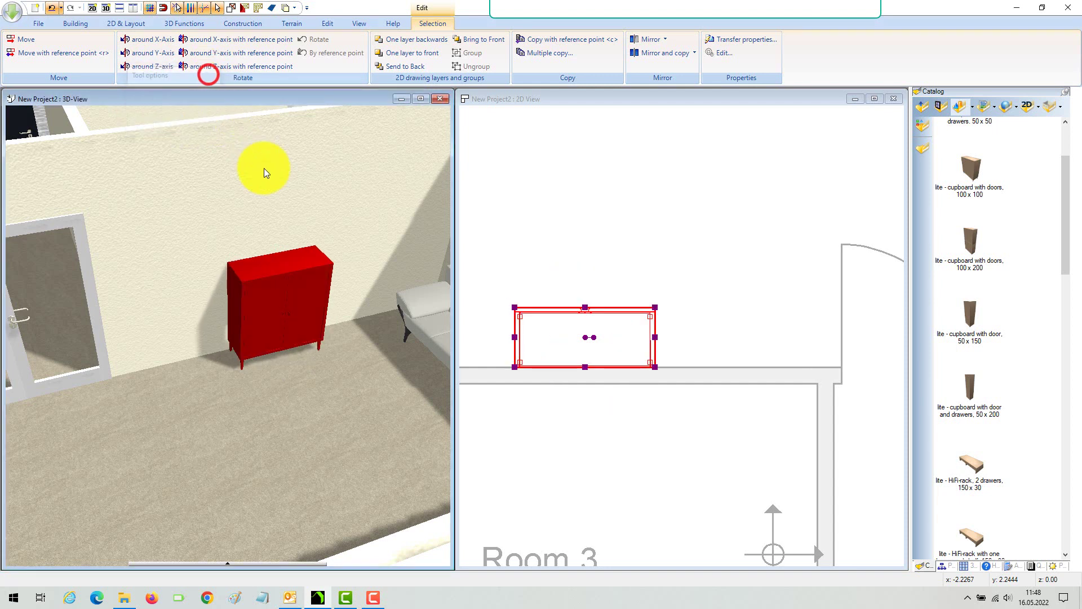
click(287, 157)
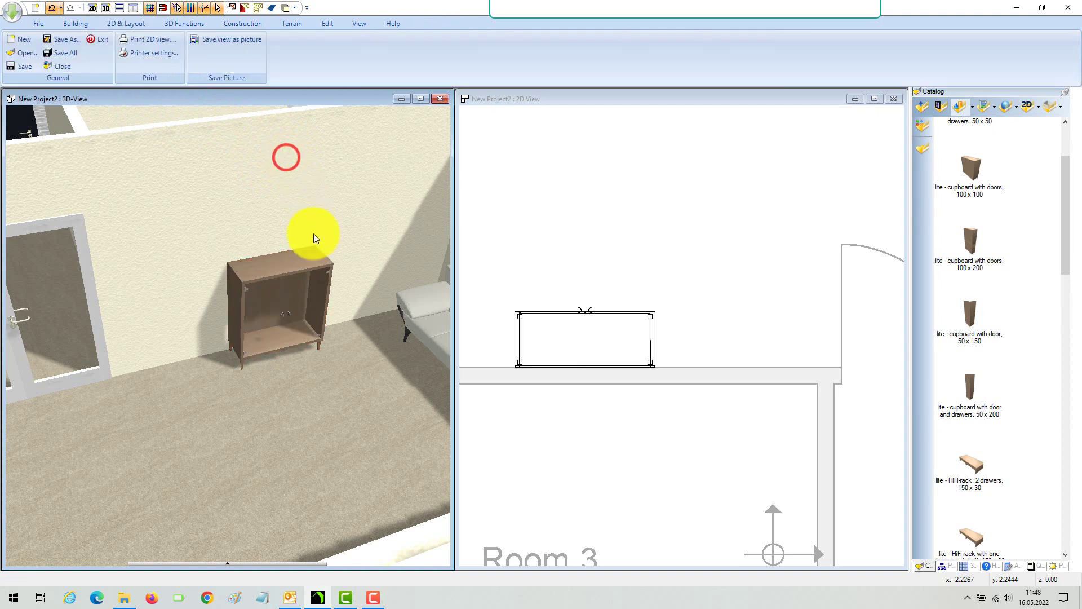
click(300, 285)
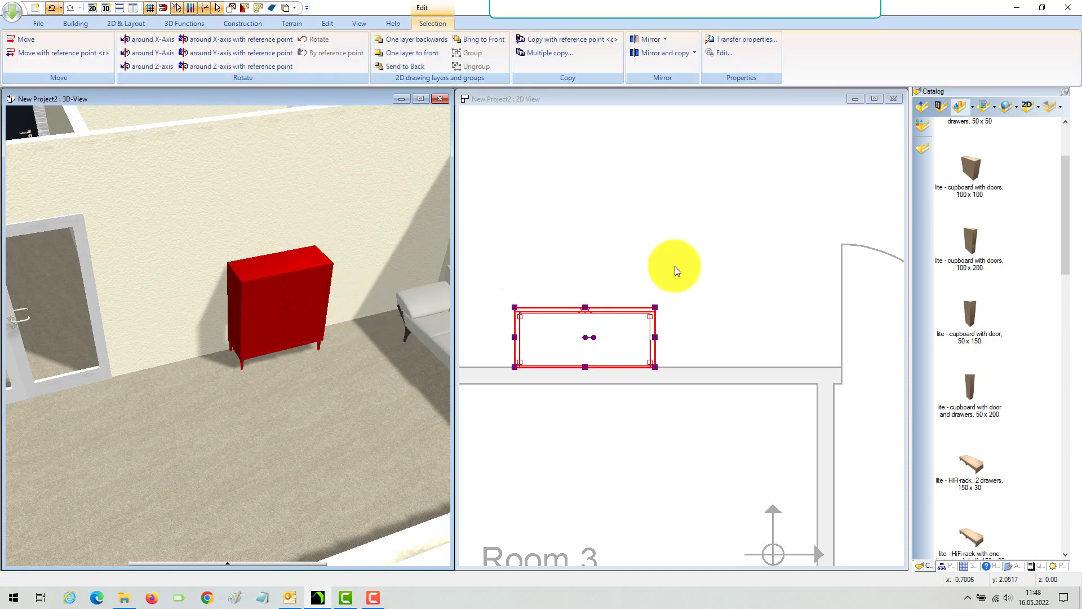
- Drop a second identical cupboard on Room 6's right side near the staircase
scroll(675, 267, down, 4)
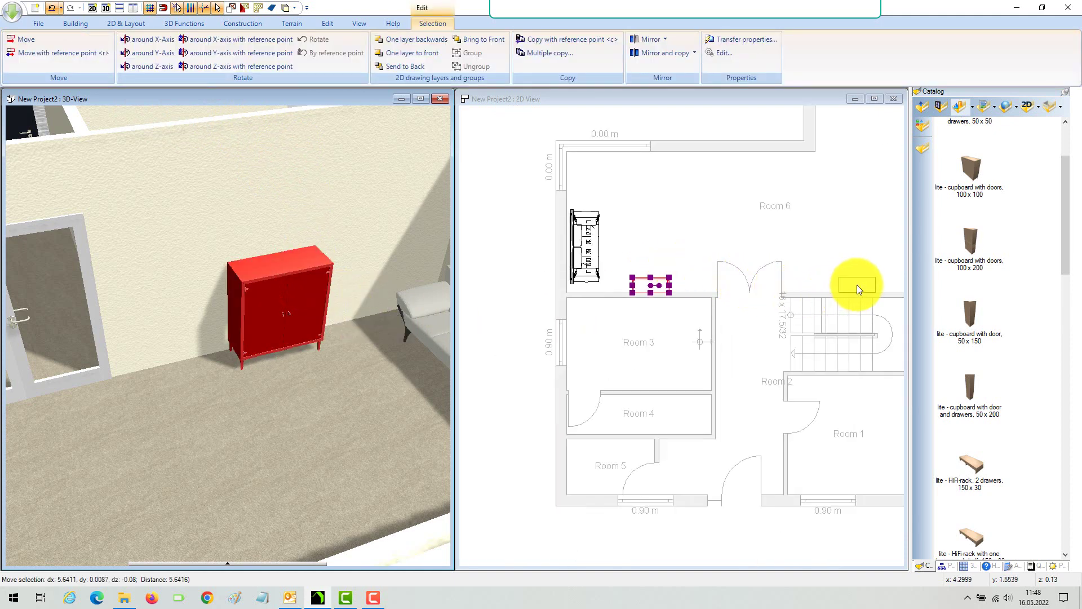
click(872, 255)
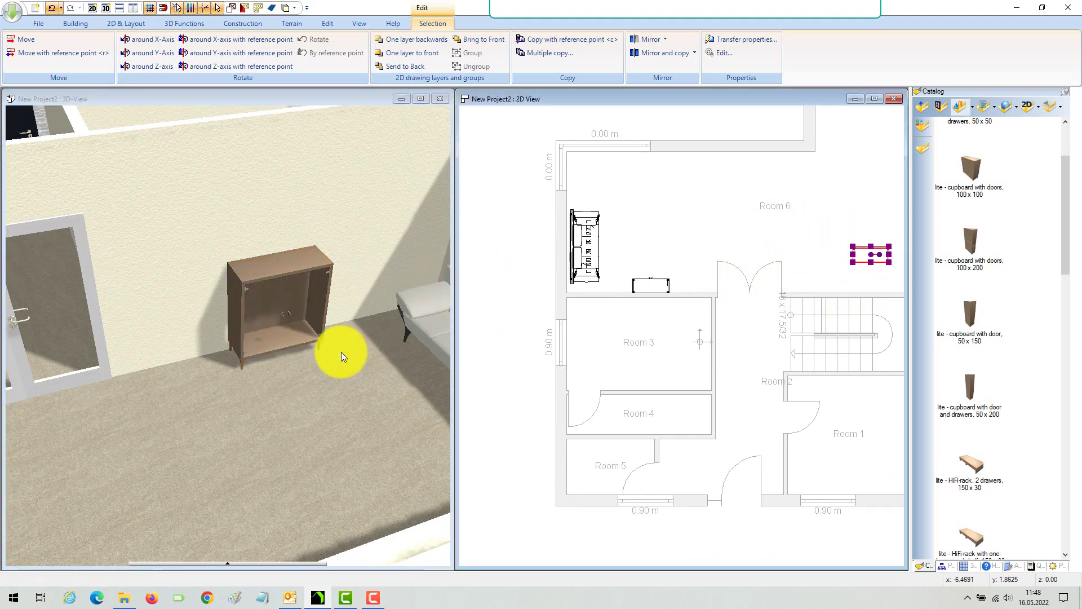
scroll(317, 282, down, 5)
mouse_move(209, 390)
mouse_down()
mouse_move(306, 341)
mouse_move(264, 300)
mouse_up()
scroll(264, 300, up, 5)
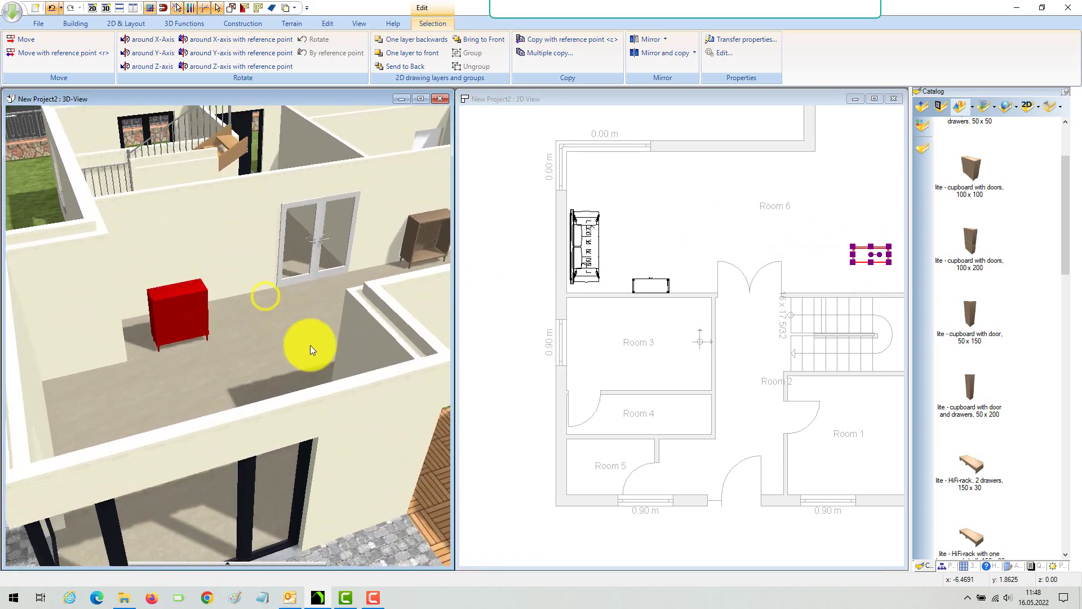
click(761, 227)
scroll(895, 253, up, 3)
- Rotate the right-hand cupboard 90° about its bottom-left corner, using its bottom edge as base axis
click(895, 252)
scroll(879, 257, up, 5)
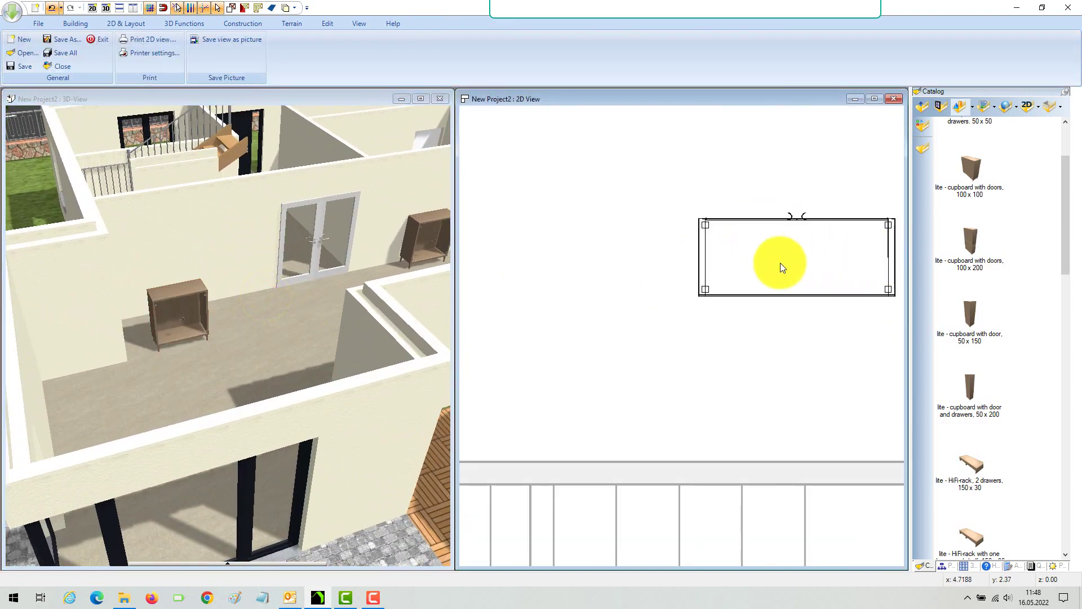
click(740, 274)
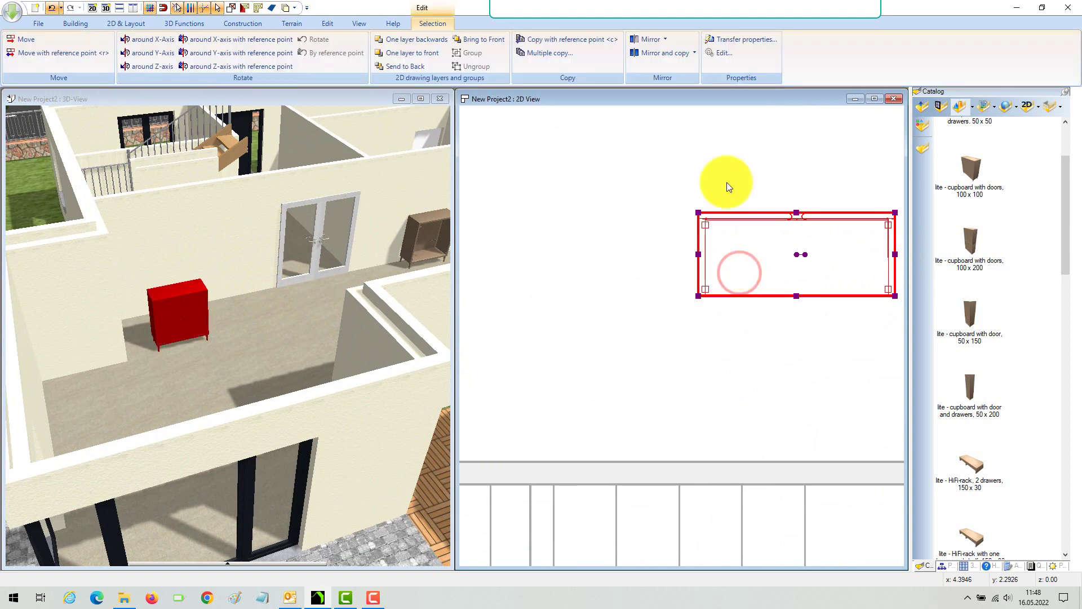
click(254, 66)
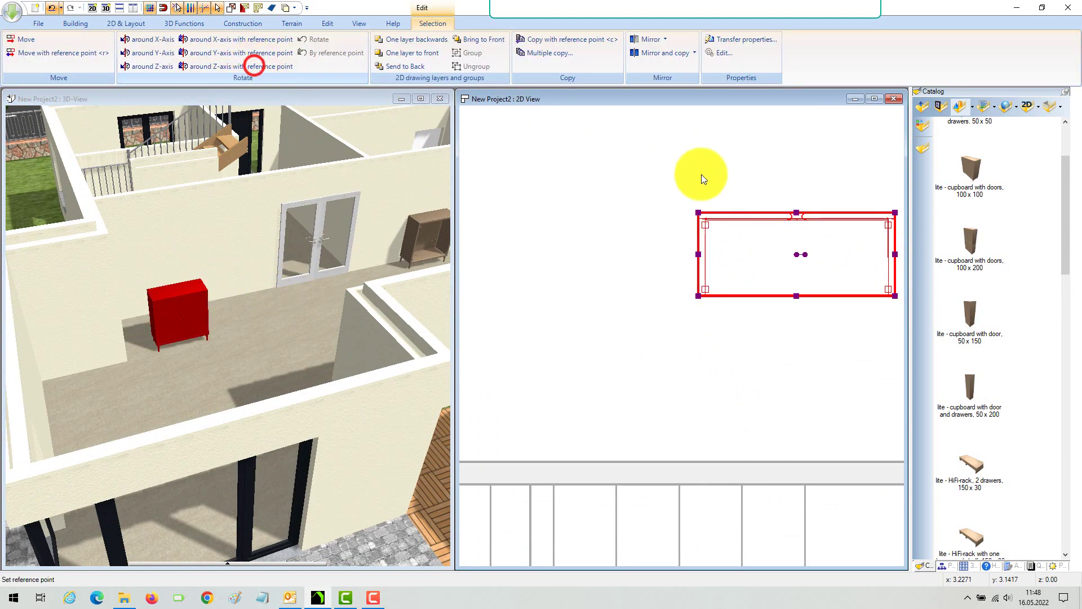
click(698, 299)
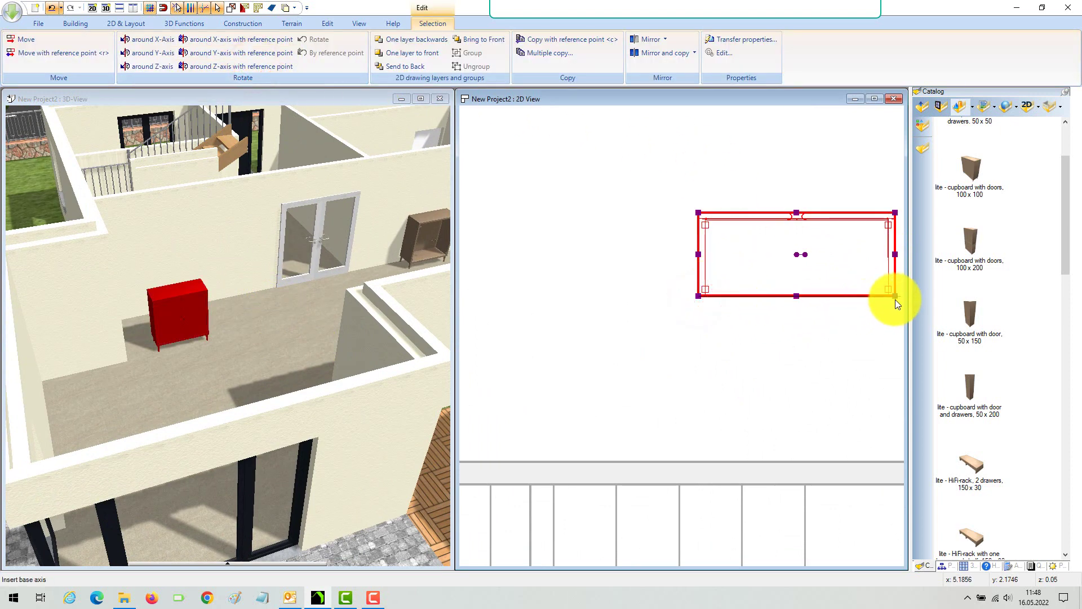
click(895, 296)
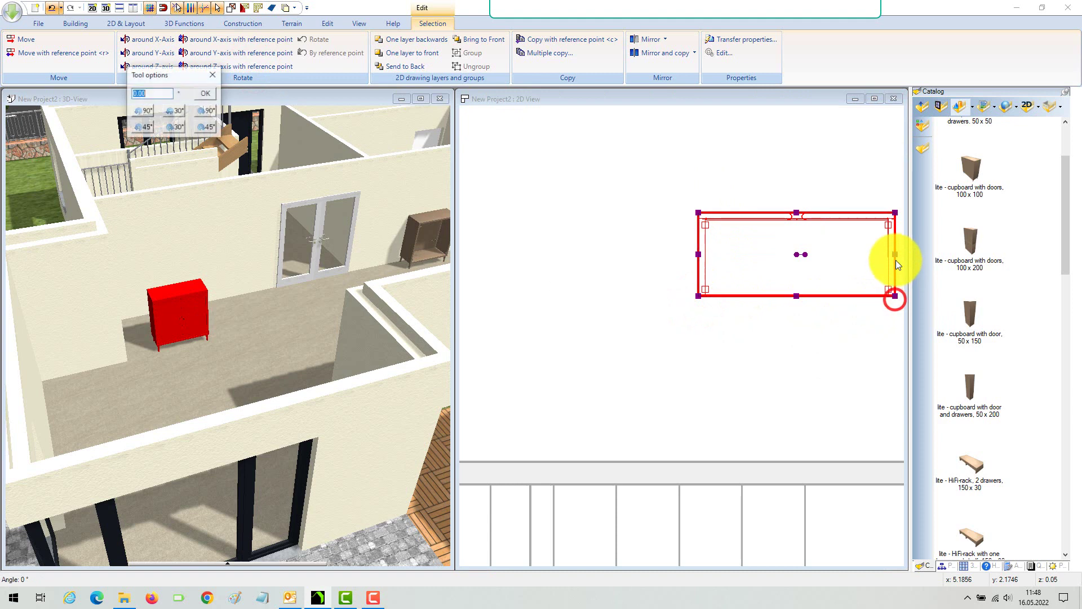
click(693, 140)
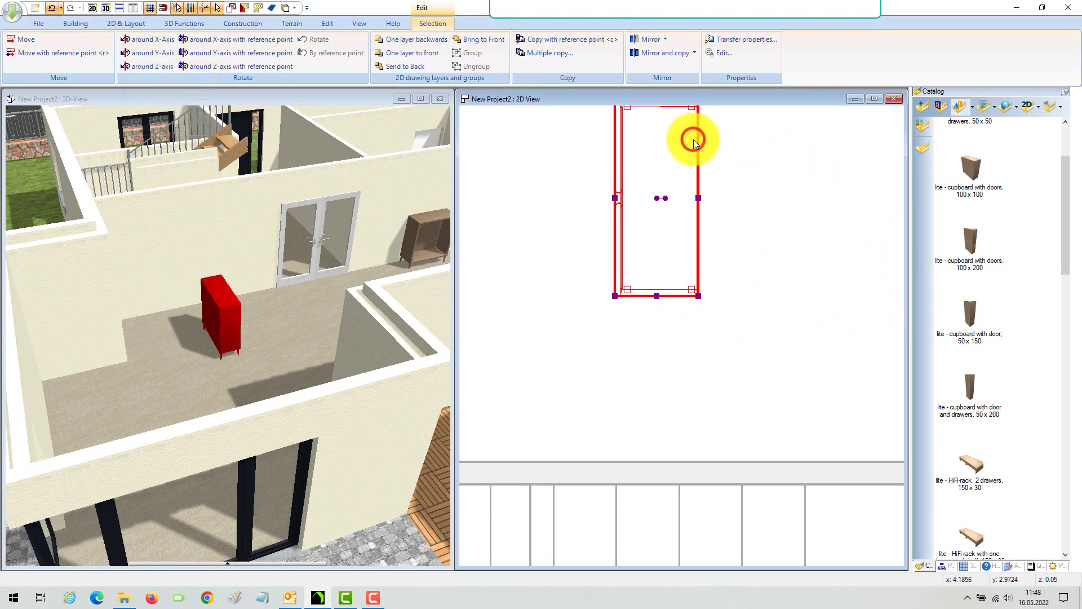
scroll(721, 223, down, 2)
scroll(721, 224, down, 2)
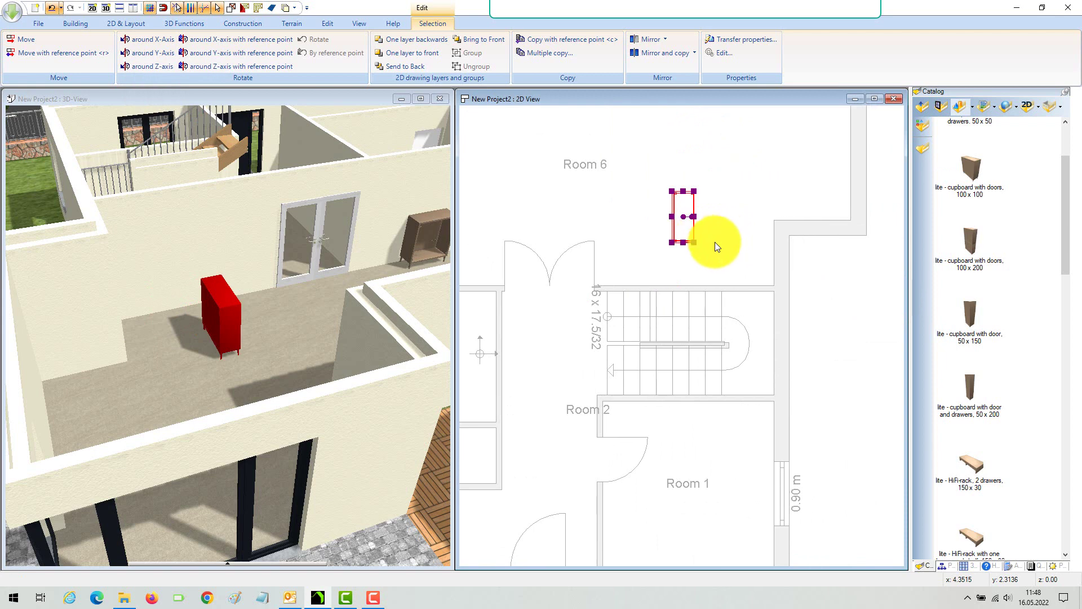
- Move the rotated cupboard by its corner into the wall corner beside the stairs
scroll(712, 244, up, 5)
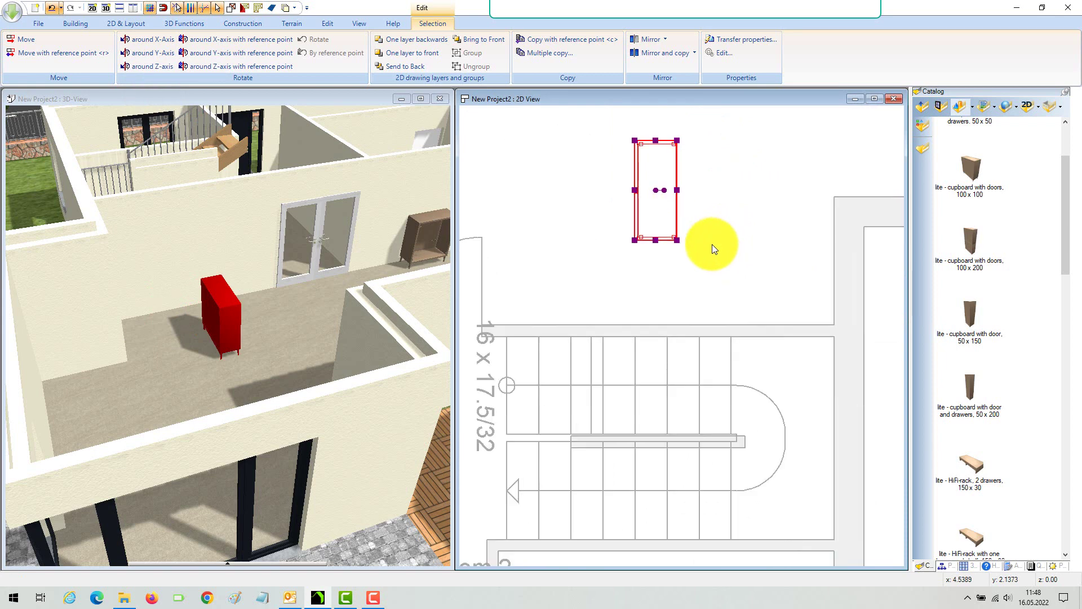
click(72, 50)
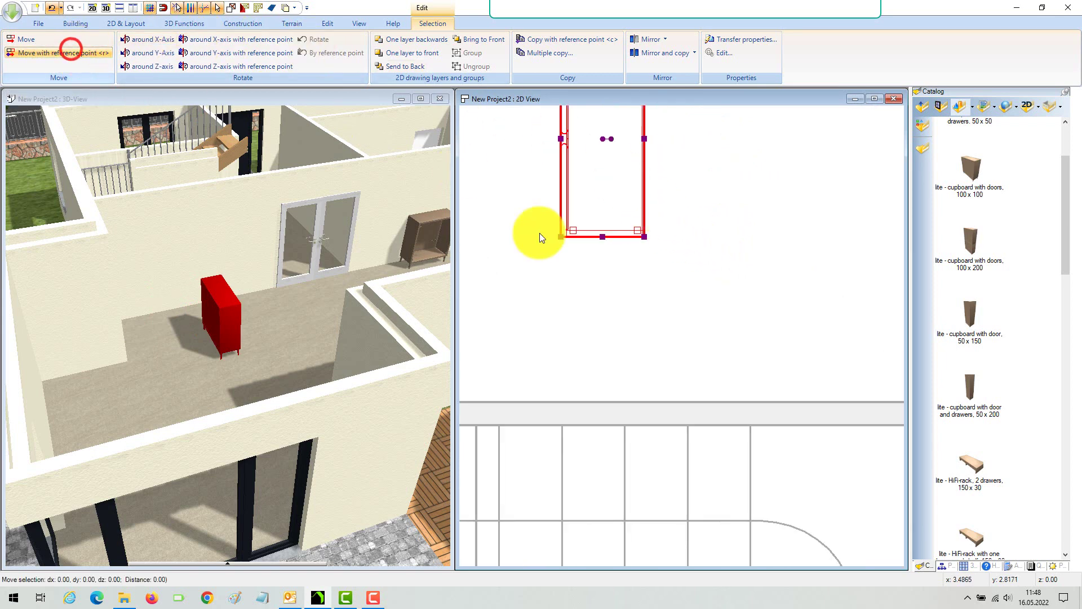
click(643, 239)
scroll(693, 287, down, 2)
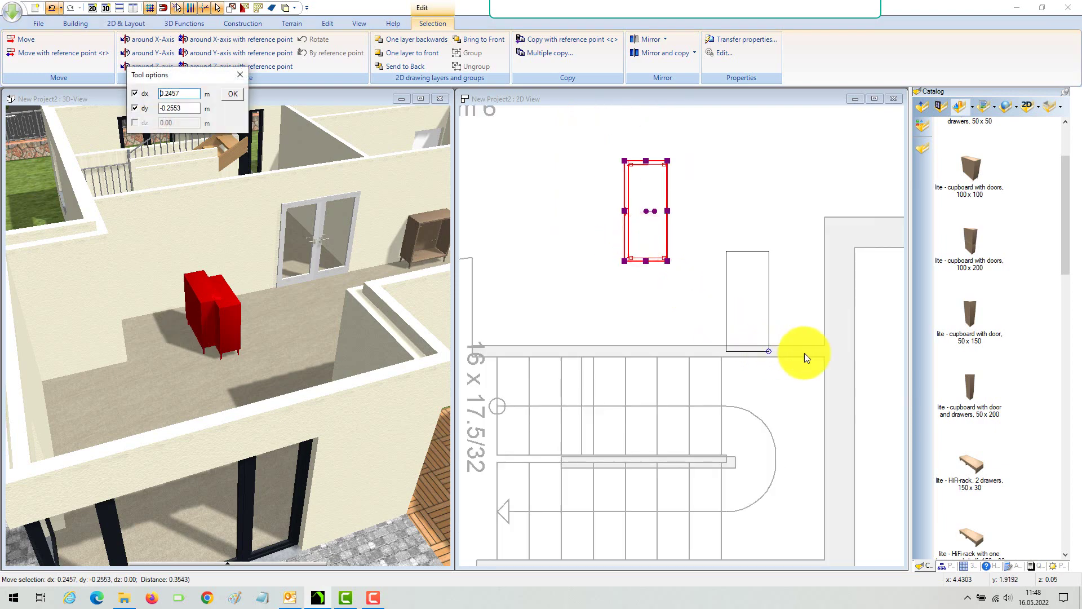
click(825, 348)
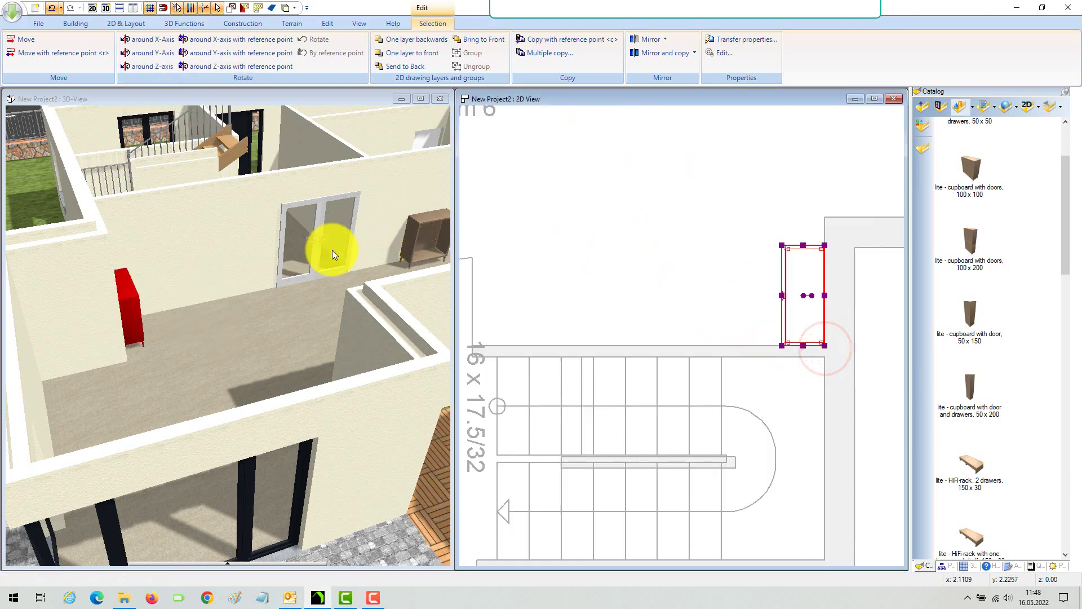
drag(332, 301, 330, 220)
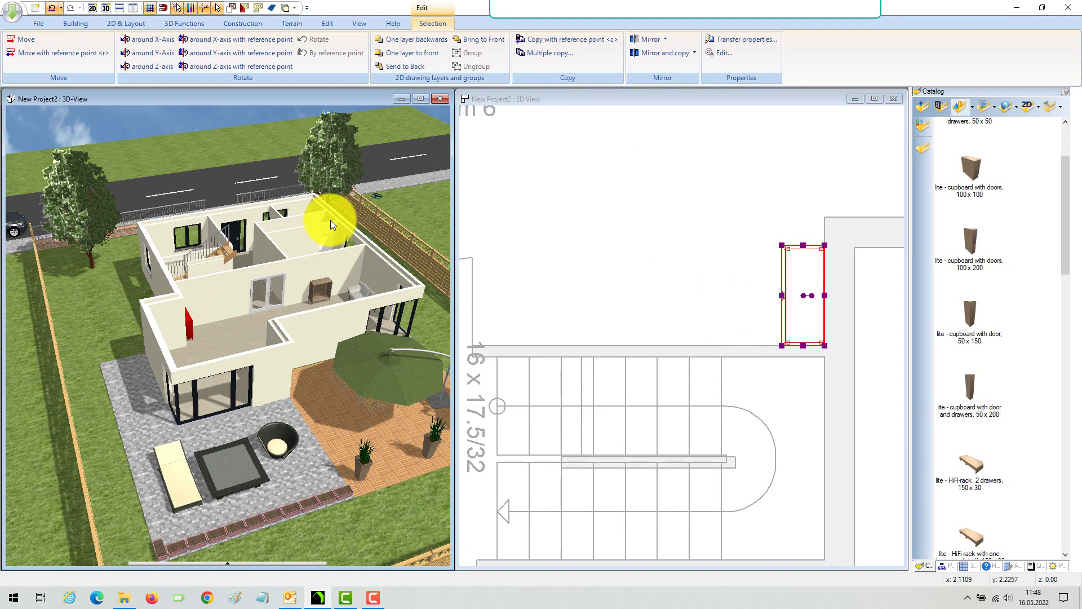
- Go up to the catalog category list and open Decoration > Accessories
drag(190, 527, 194, 526)
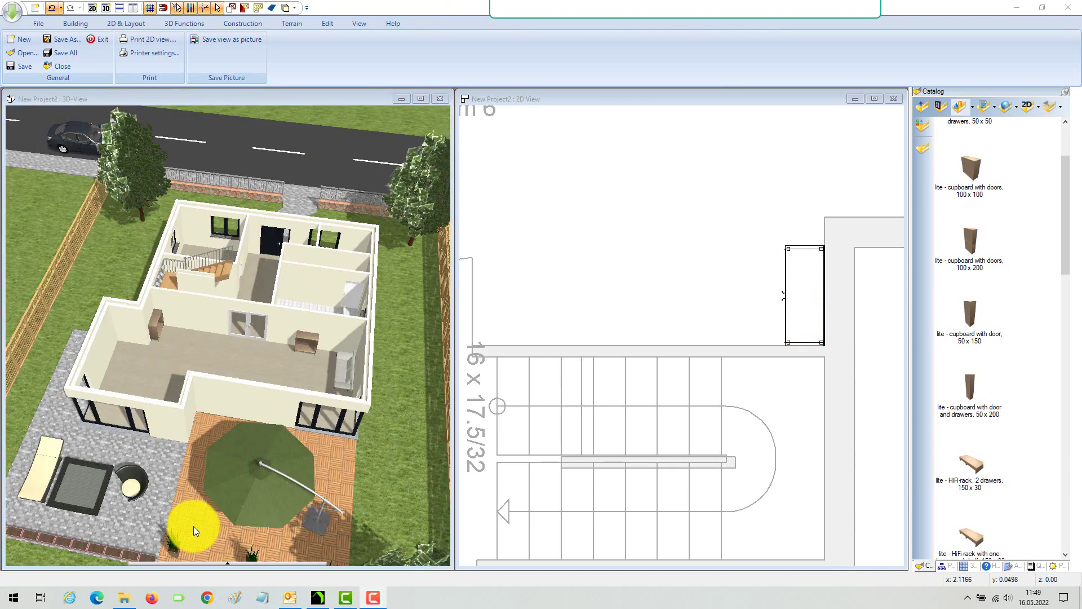
click(923, 108)
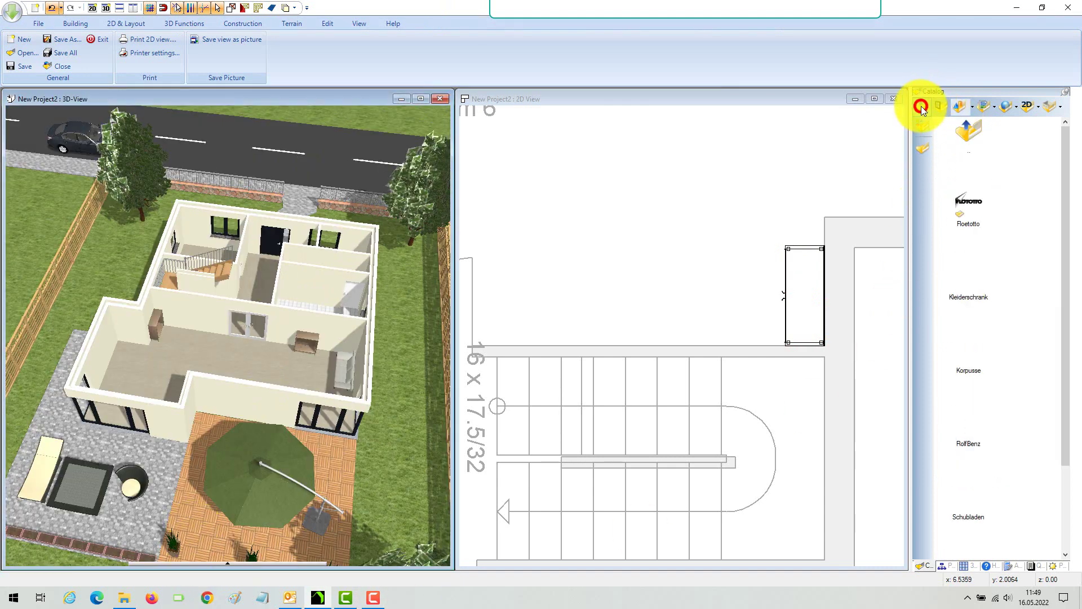
click(923, 109)
scroll(975, 213, up, 5)
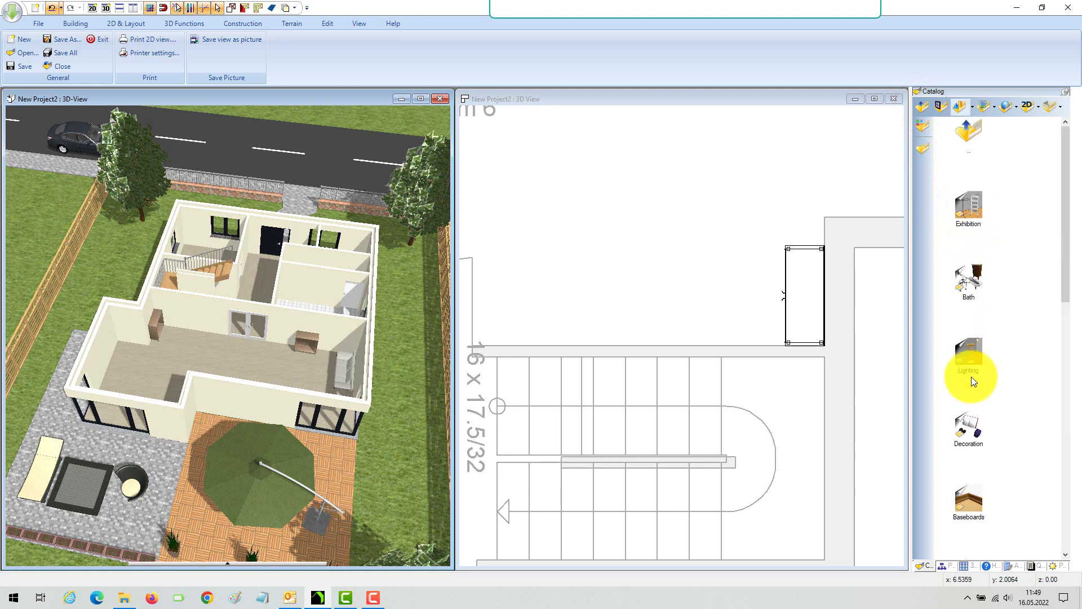
double_click(971, 417)
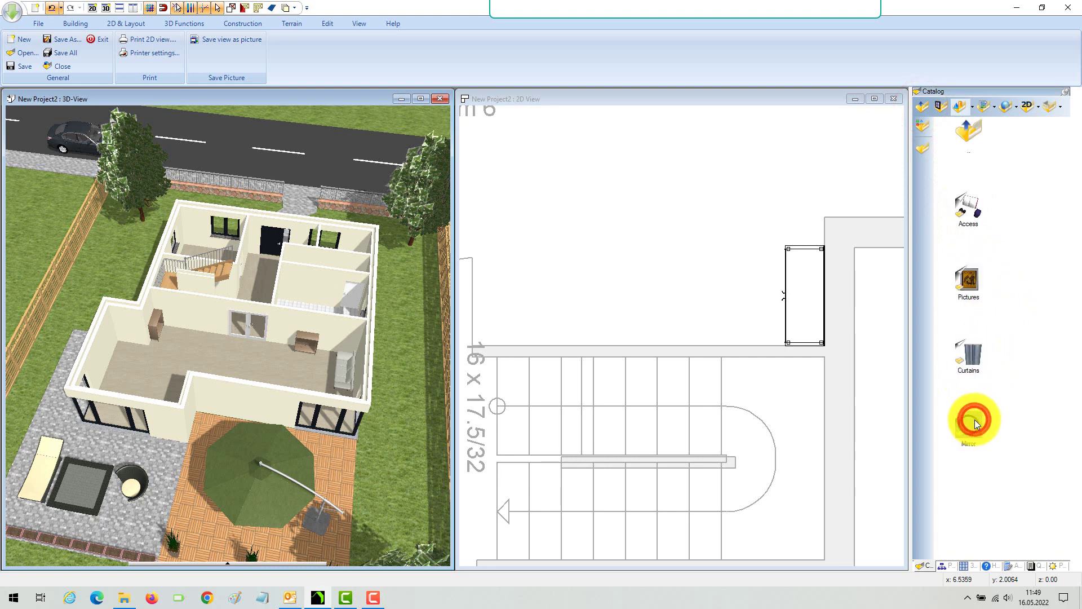
click(970, 213)
double_click(970, 212)
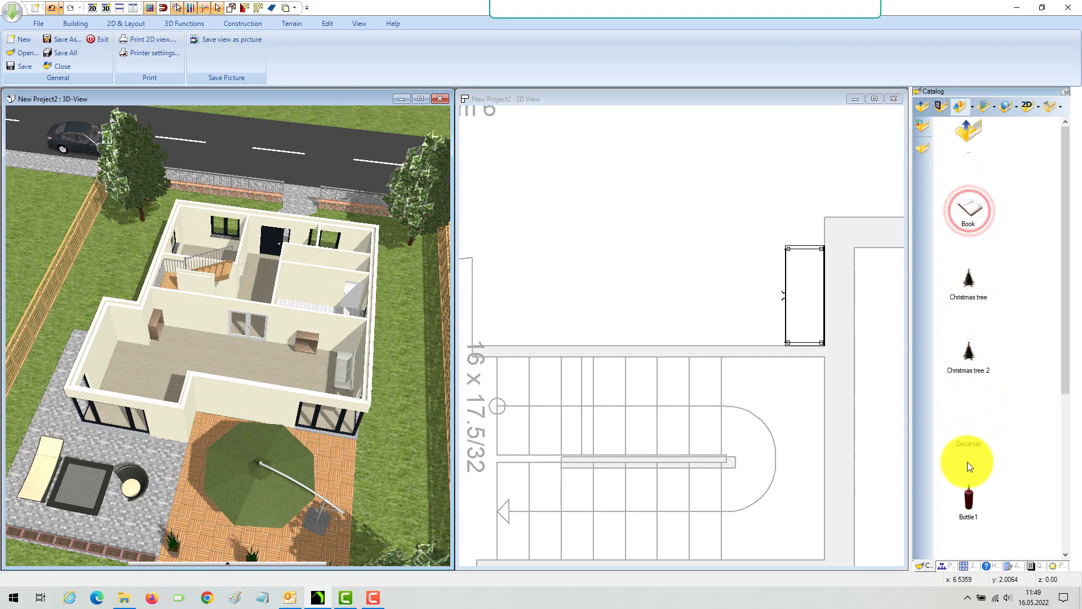
- Place two Bottle1 decorations at the Room 6 cupboard: one on the floor beside it, one on its top
mouse_move(338, 287)
mouse_down()
mouse_move(375, 349)
mouse_move(398, 338)
mouse_move(262, 326)
mouse_move(224, 241)
mouse_move(238, 321)
mouse_move(299, 385)
mouse_move(379, 440)
mouse_move(358, 352)
mouse_move(367, 399)
mouse_up()
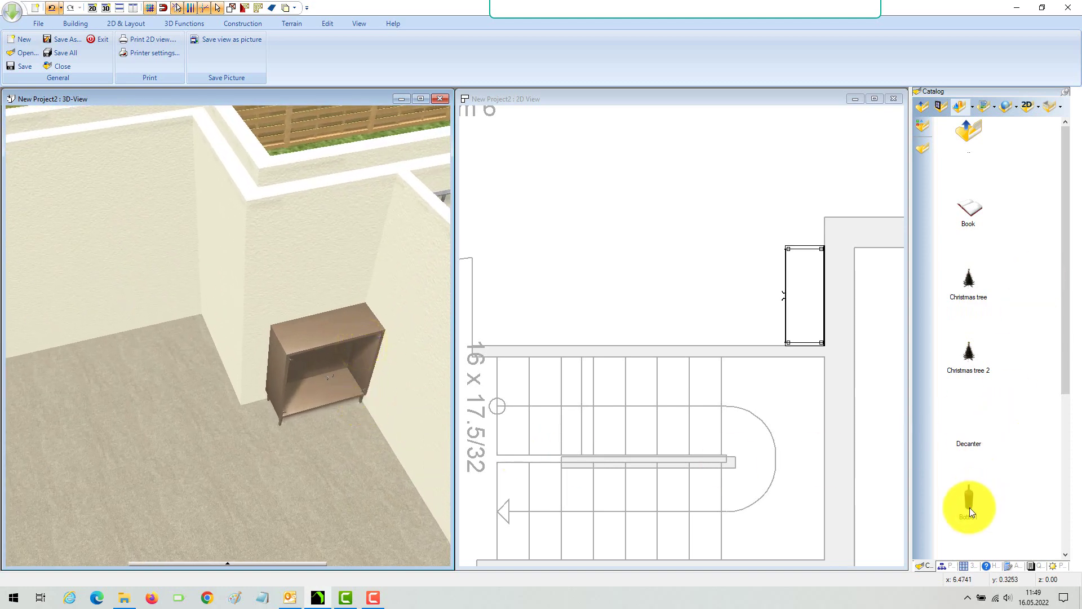
drag(968, 505, 763, 313)
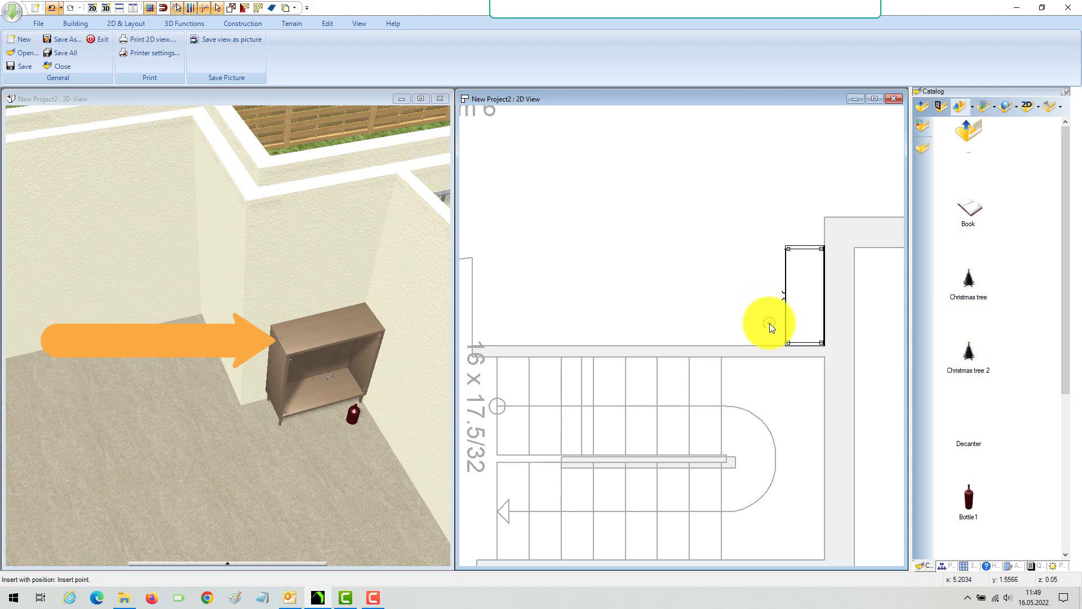
click(771, 323)
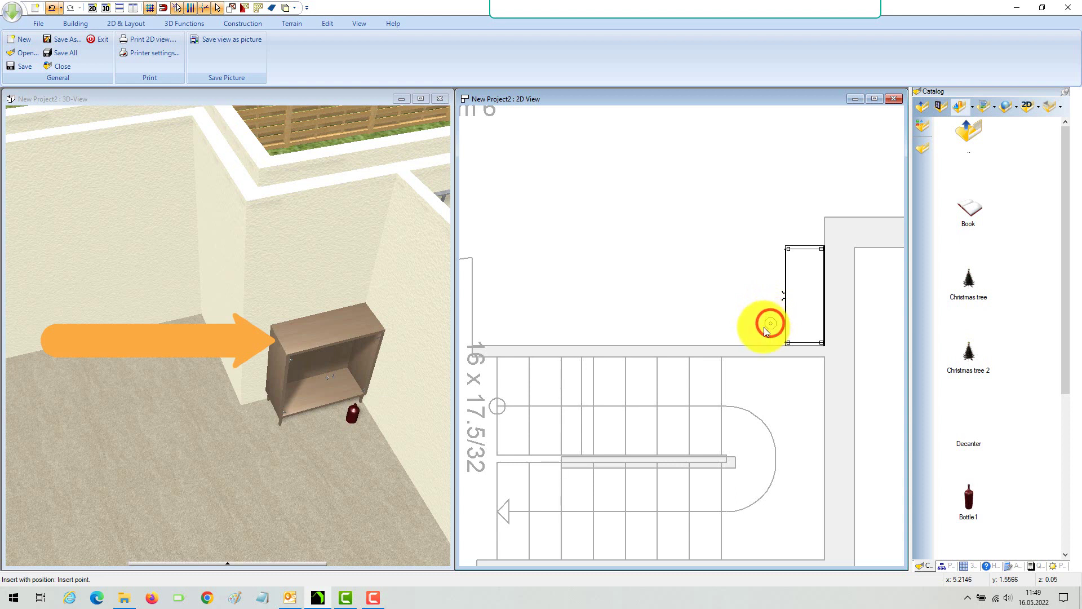
click(329, 407)
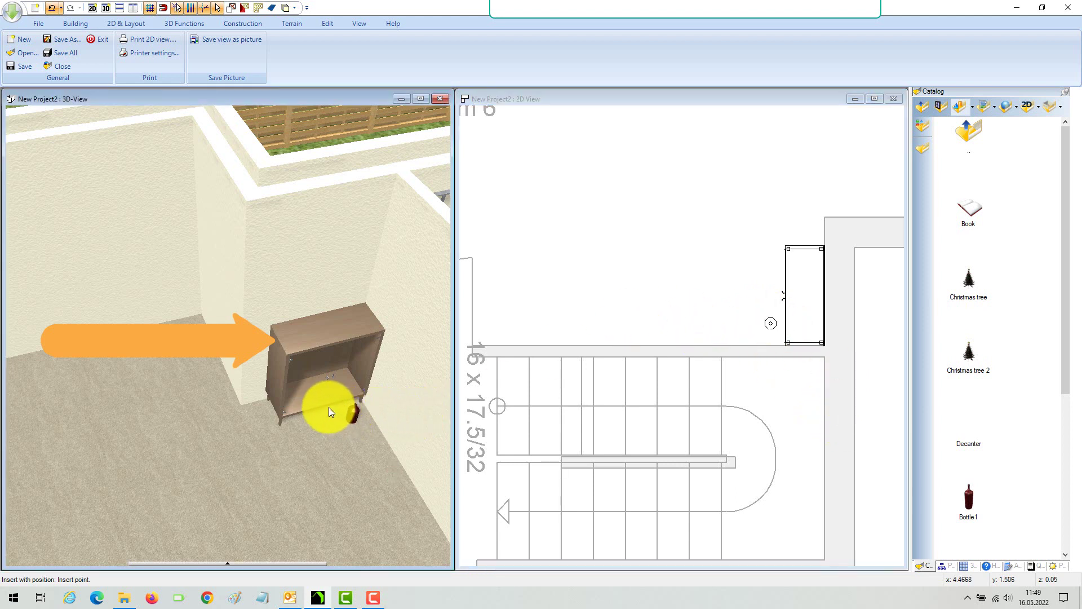
click(329, 333)
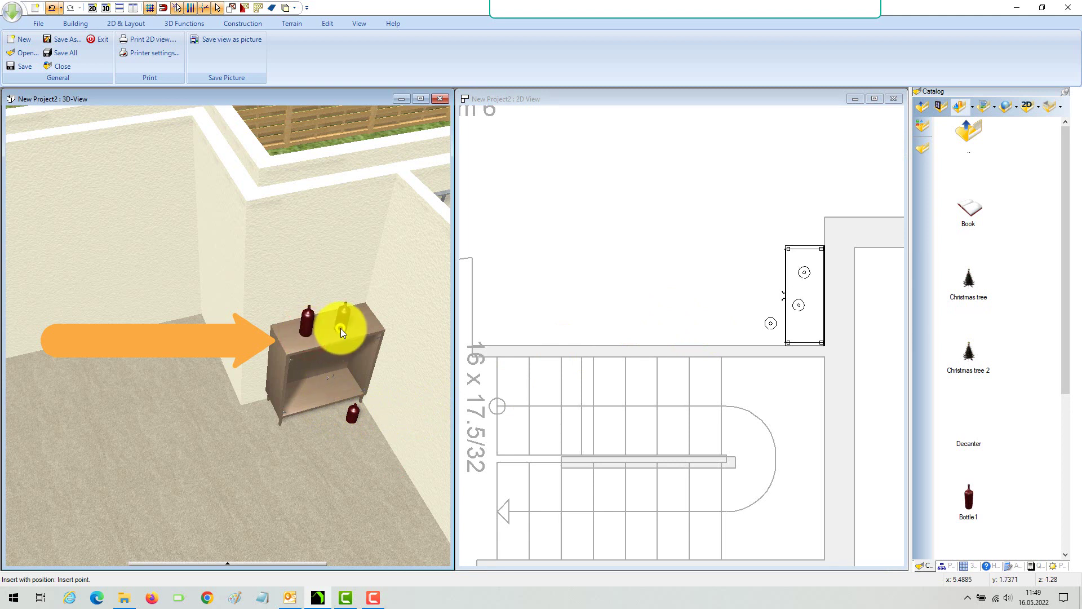
right_click(342, 328)
click(400, 401)
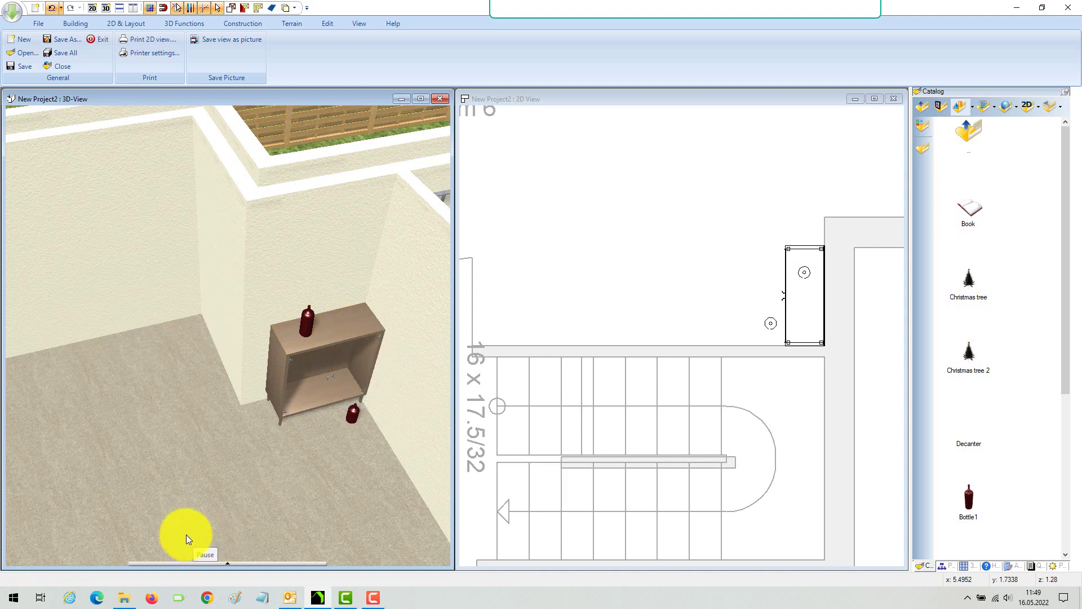
- Apply the dark wood texture mtextur_10252.jpg from AEC > mtextur_HPL to the cupboard's top and side
click(1009, 106)
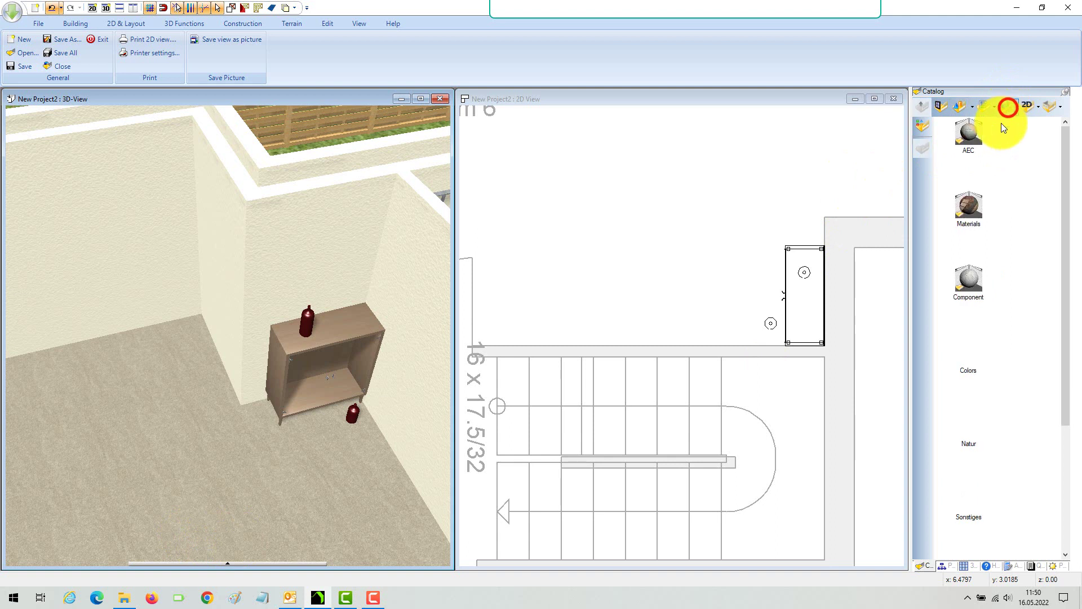
click(991, 108)
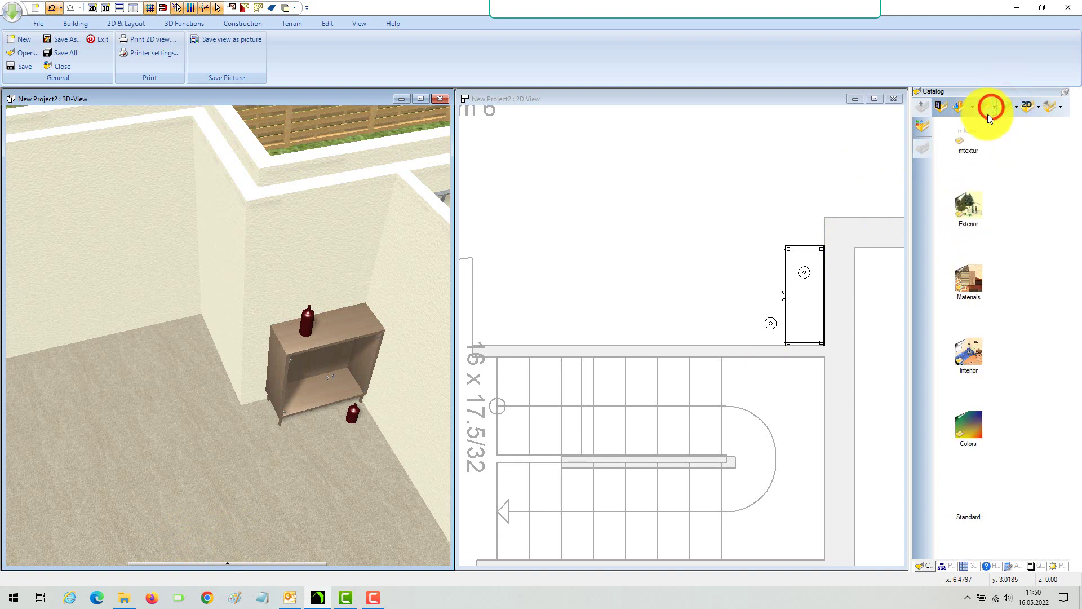
double_click(970, 141)
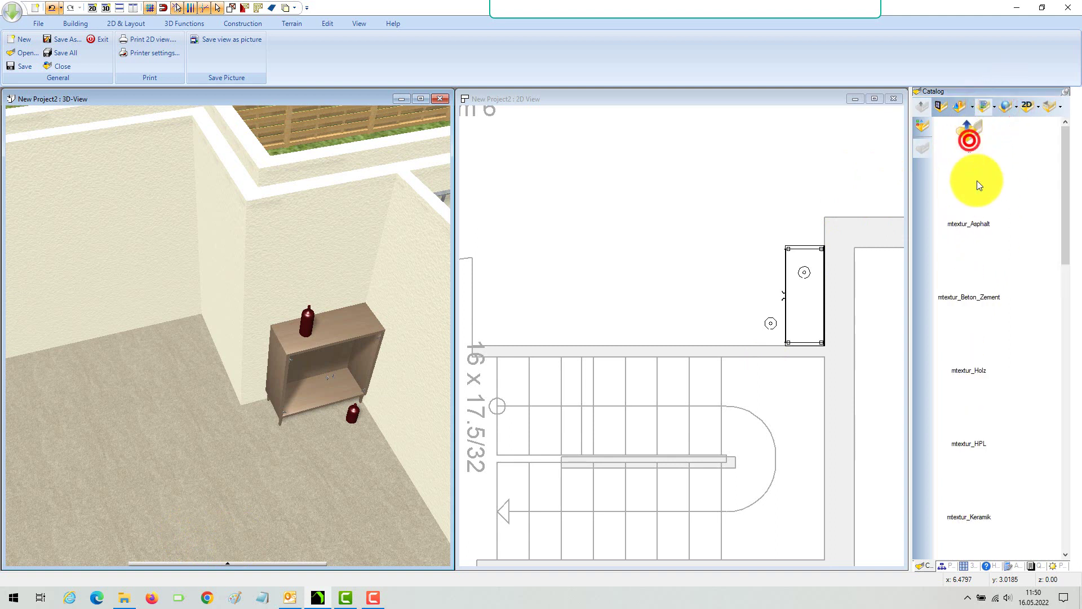
double_click(968, 425)
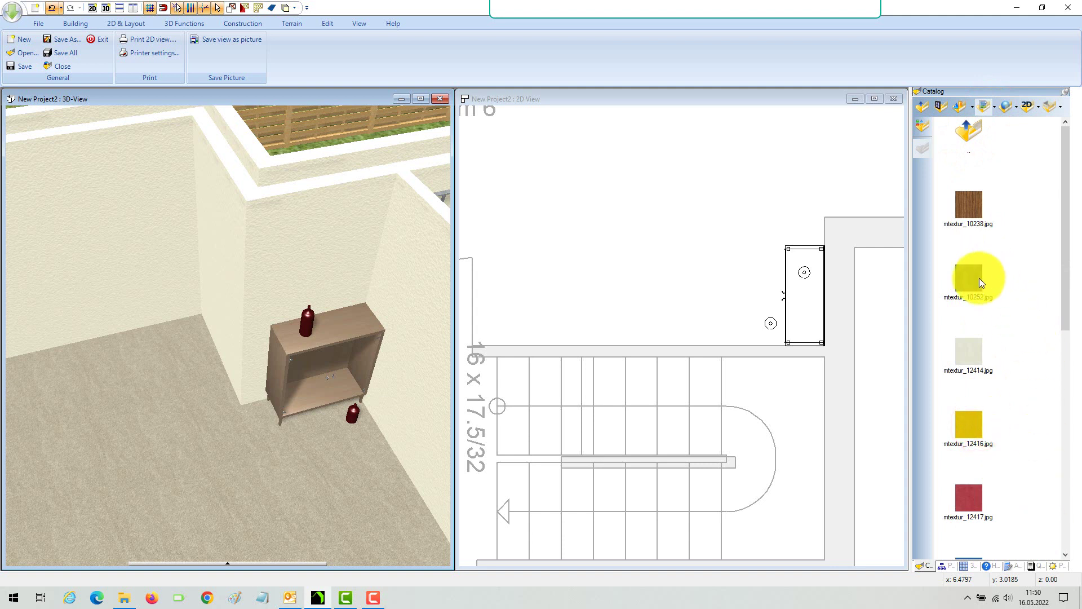
drag(969, 278, 349, 330)
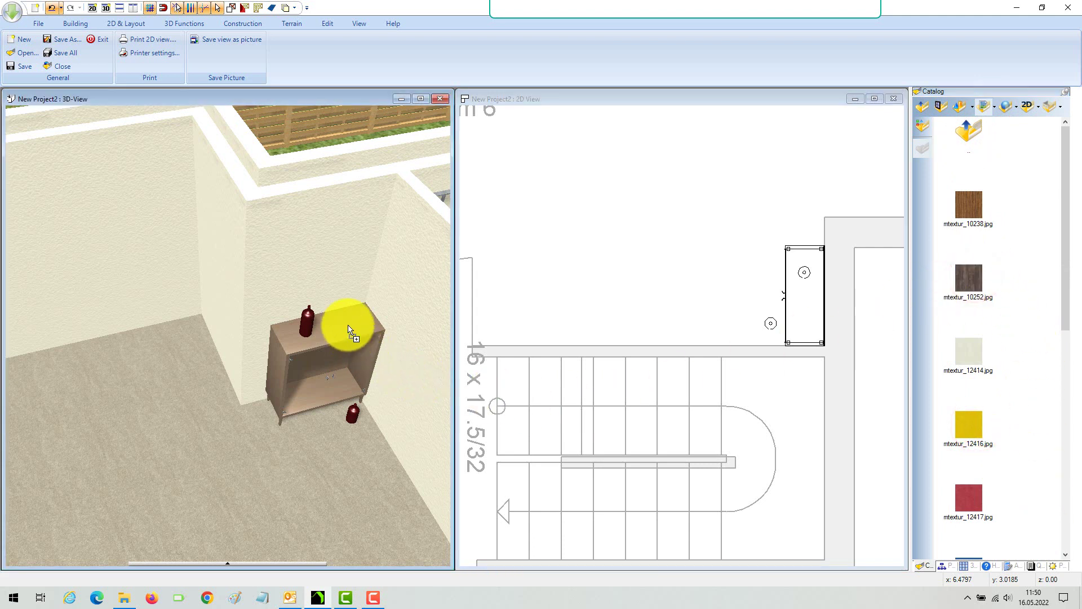
drag(966, 287, 279, 365)
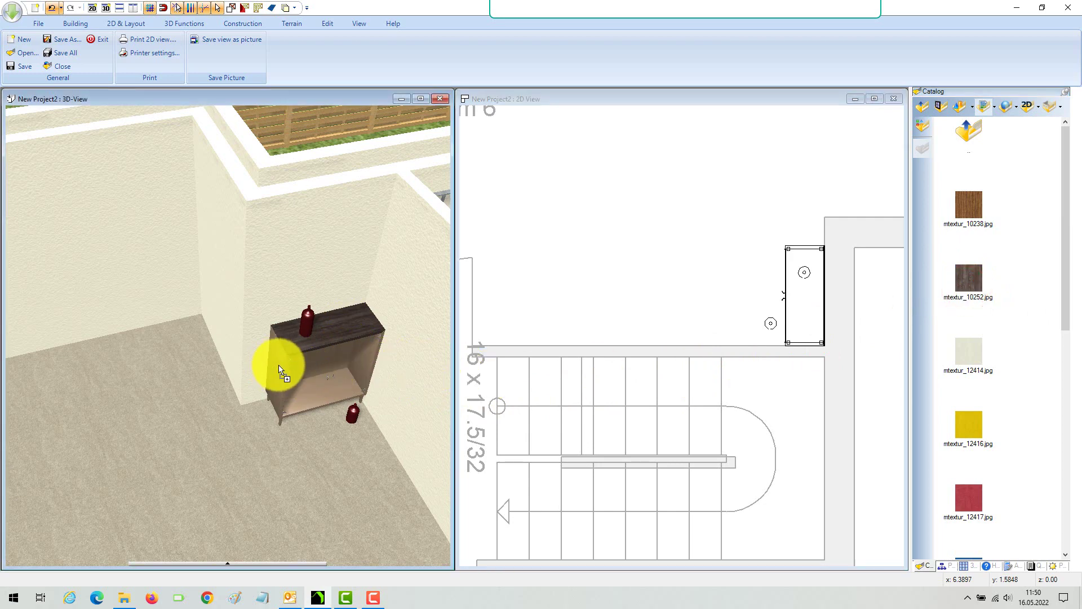